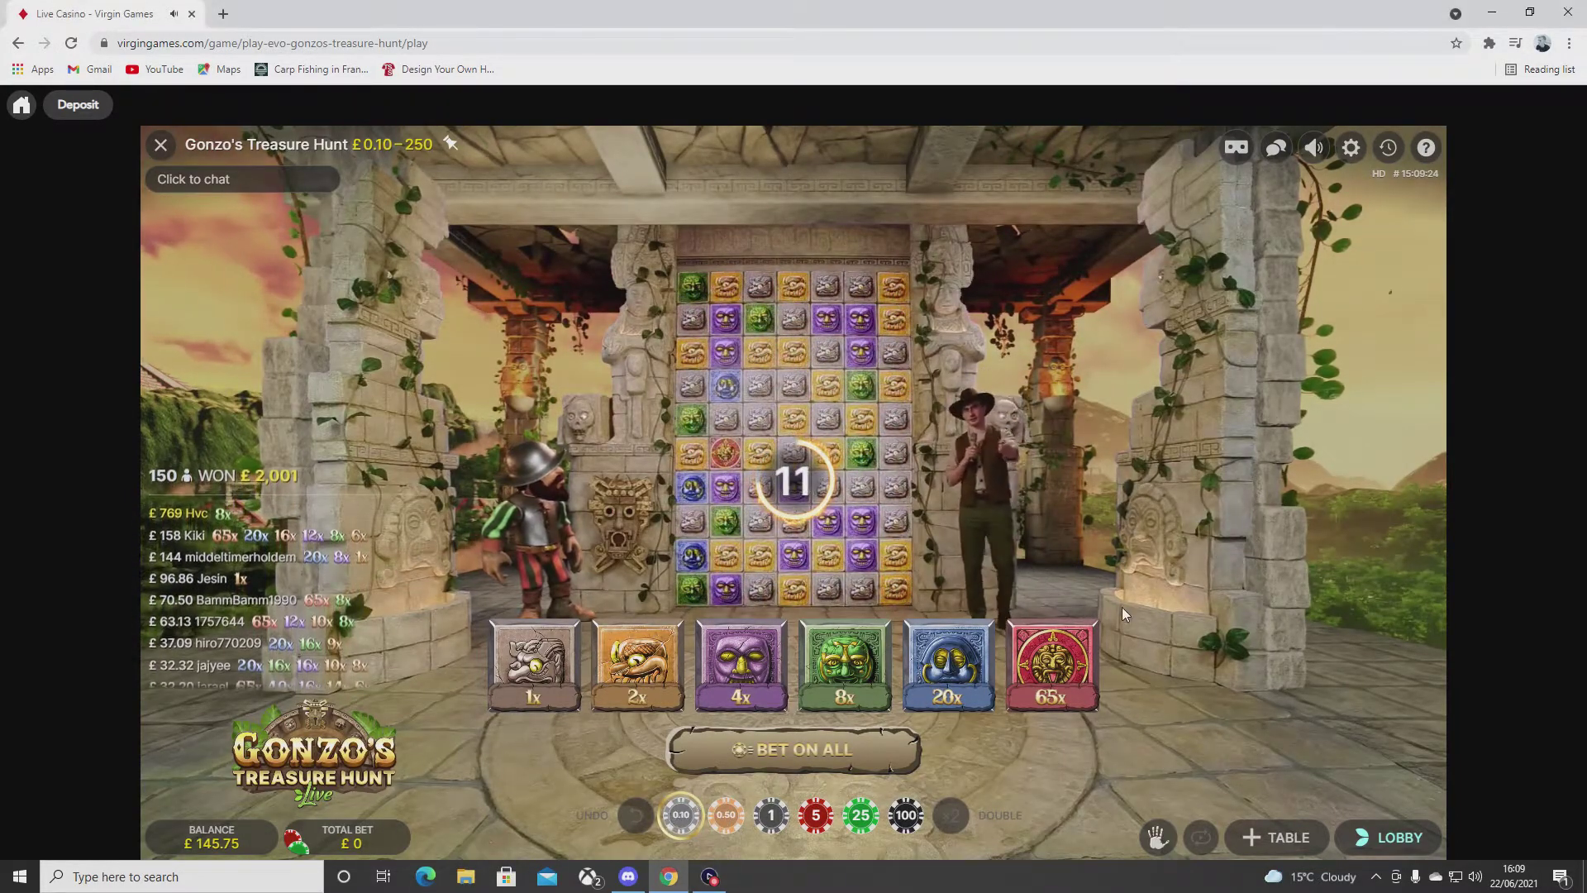
- Stake chips on the 65x, 20x, 8x and 4x stones and buy picks for a £4.20 total bet
{"action": "double_click", "coordinate": [1060, 670]}
{"action": "triple_click", "coordinate": [948, 669]}
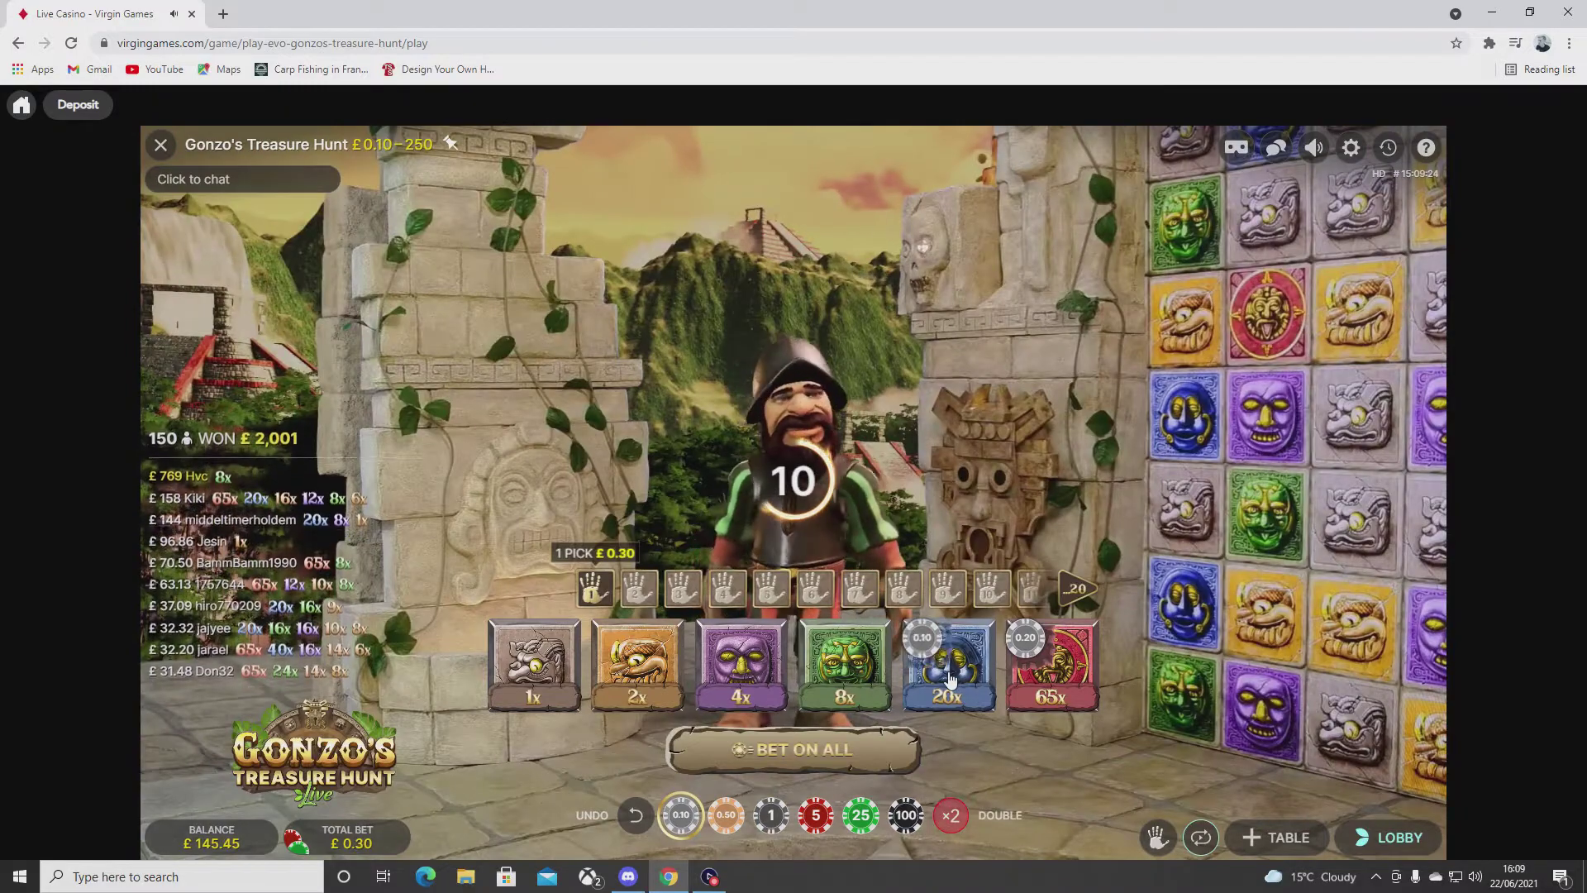
{"action": "left_click", "coordinate": [855, 686]}
{"action": "triple_click", "coordinate": [856, 686]}
{"action": "double_click", "coordinate": [748, 675]}
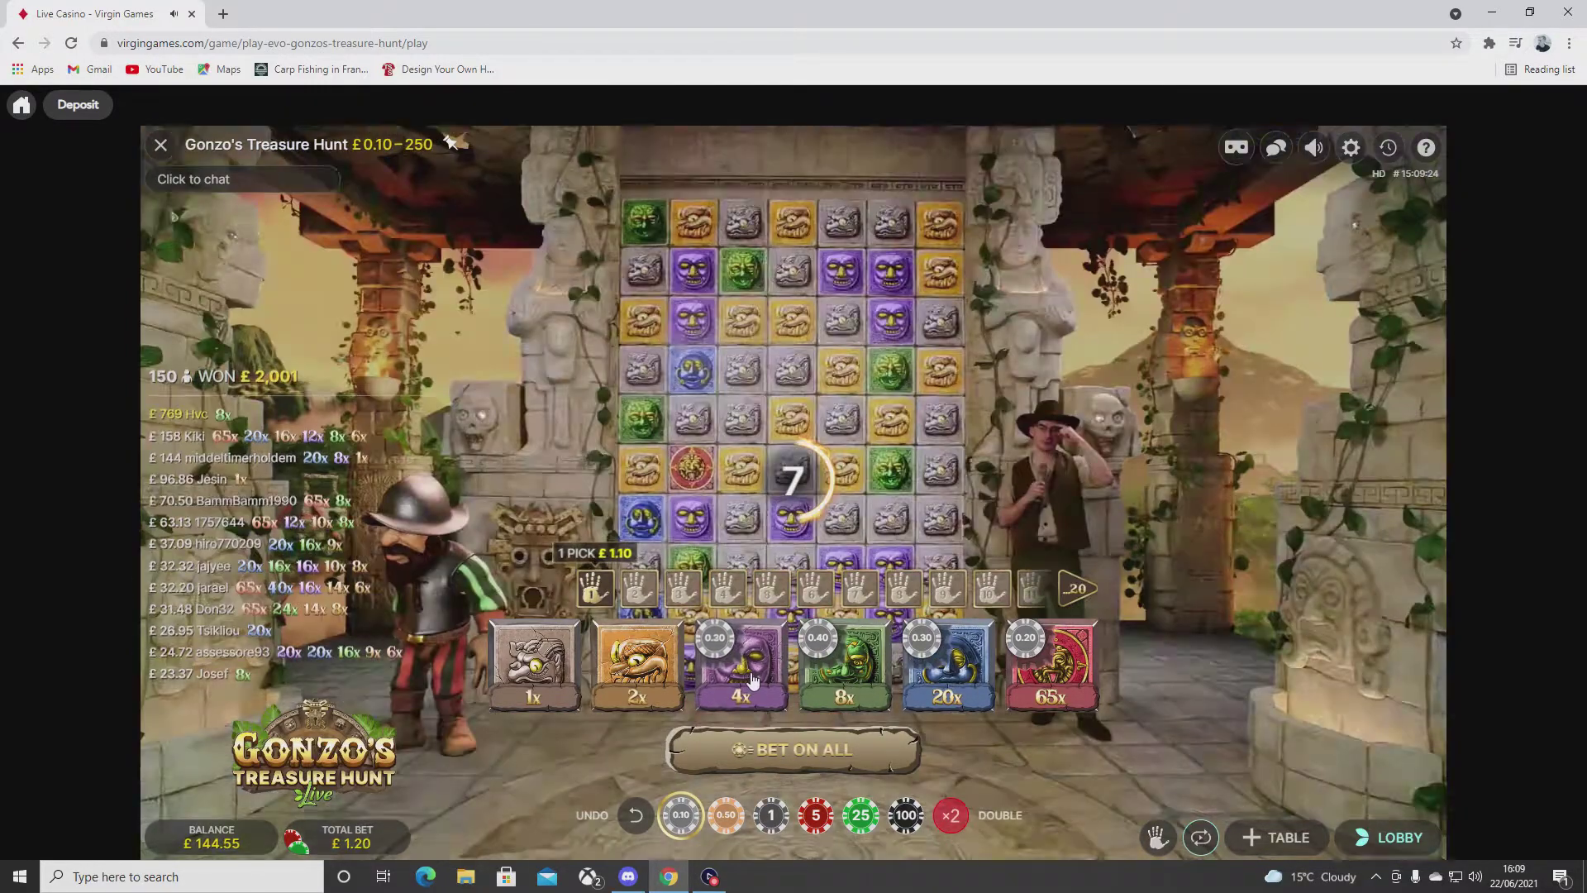
{"action": "left_click", "coordinate": [748, 676]}
{"action": "left_click", "coordinate": [678, 592]}
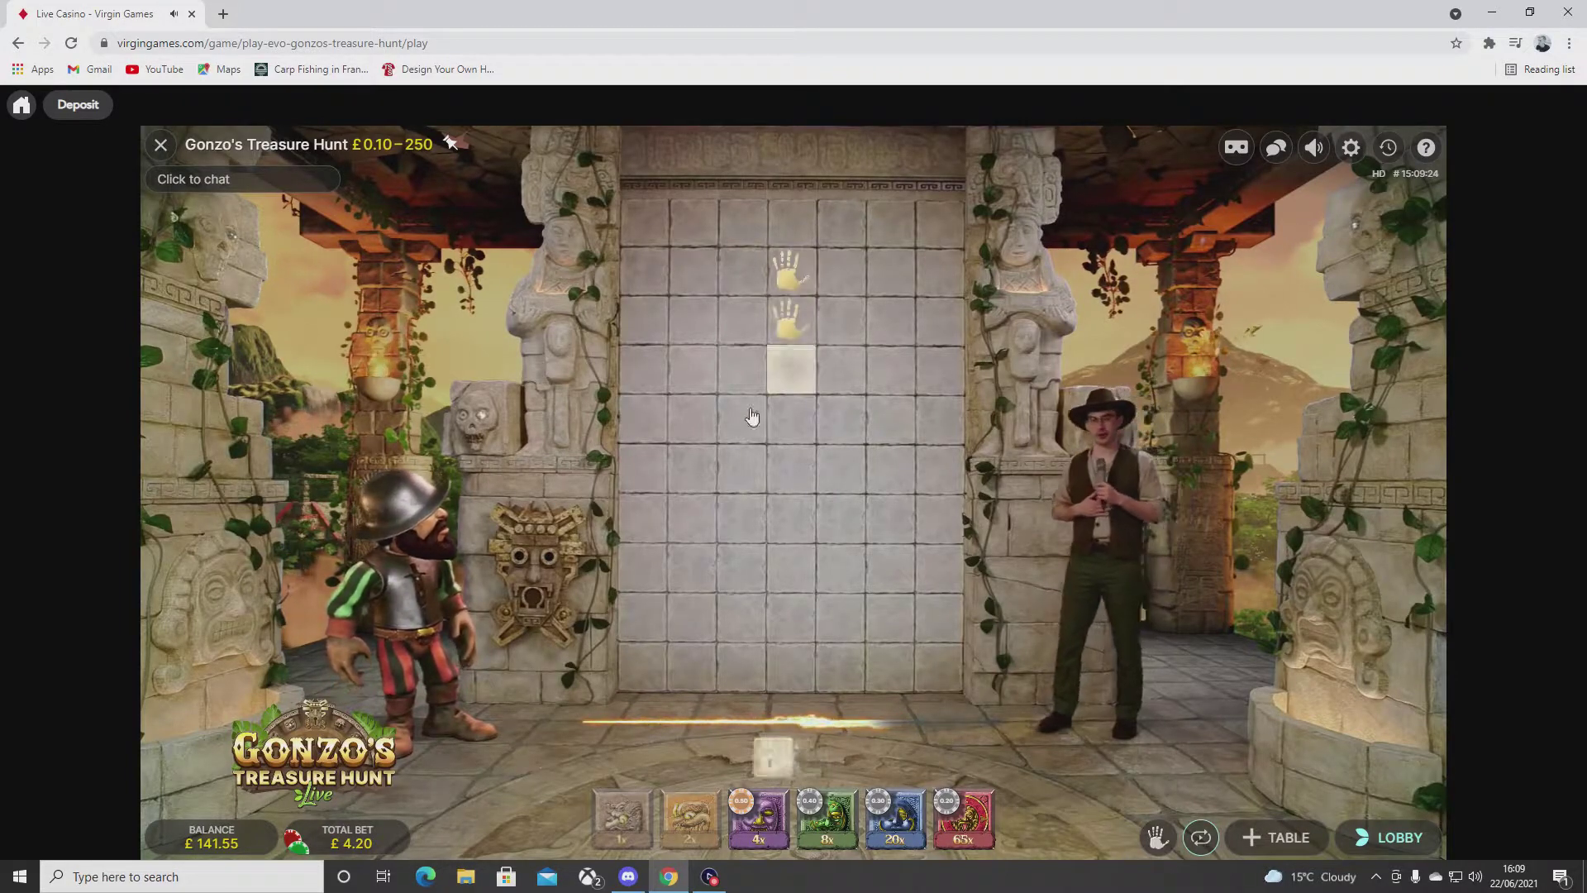
- Make the final pick on the treasure wall and collect the £6.10 payout
{"action": "left_click", "coordinate": [781, 373]}
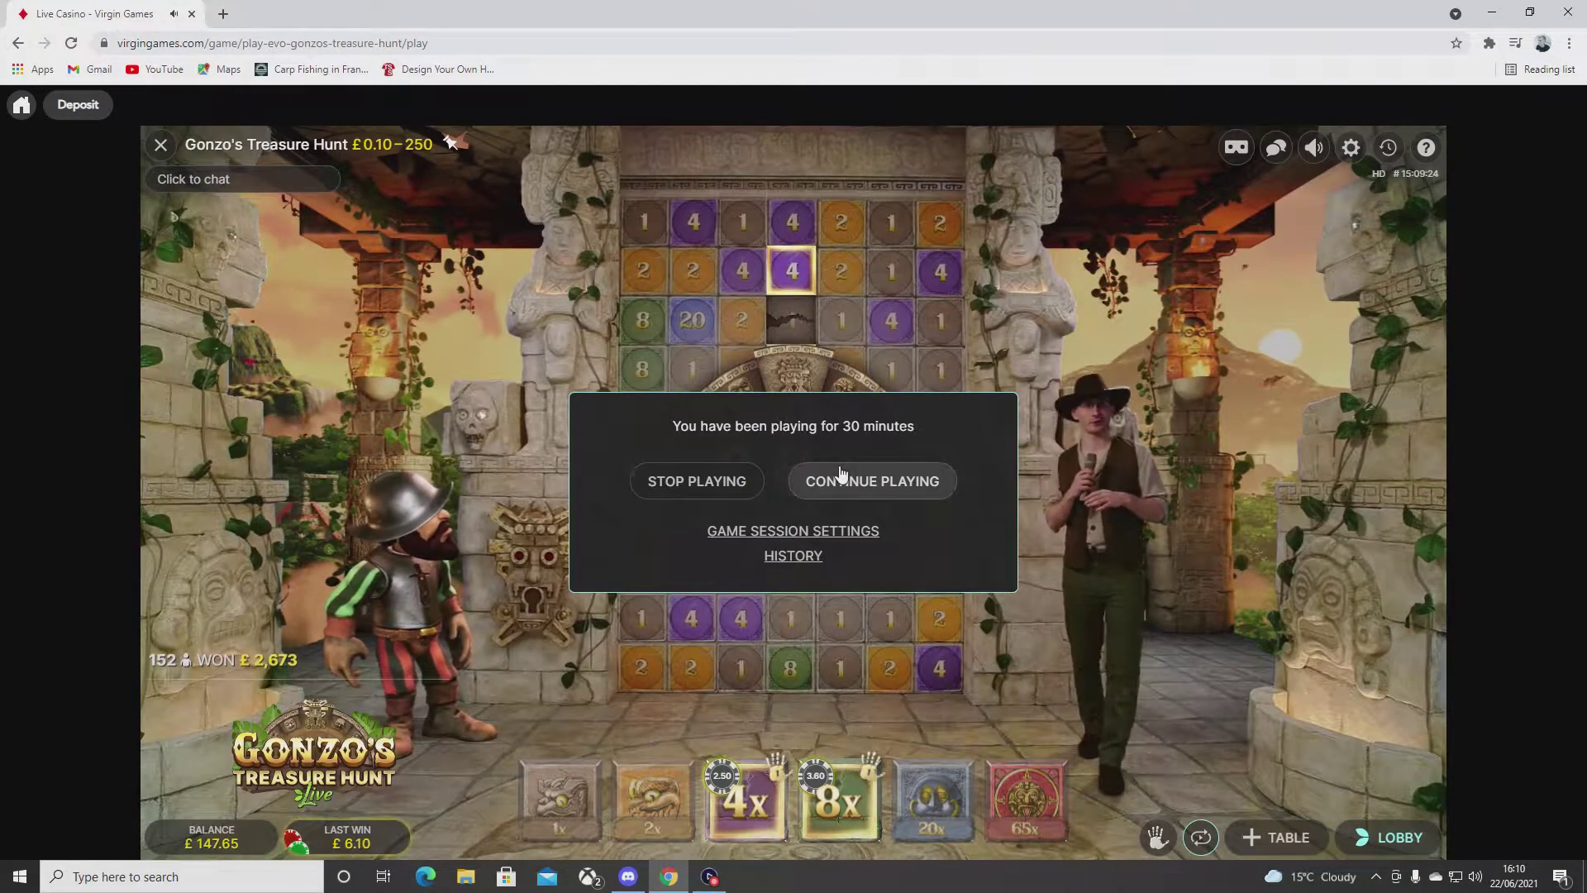
- Dismiss the playing-time reminder to keep playing
{"action": "left_click", "coordinate": [868, 480]}
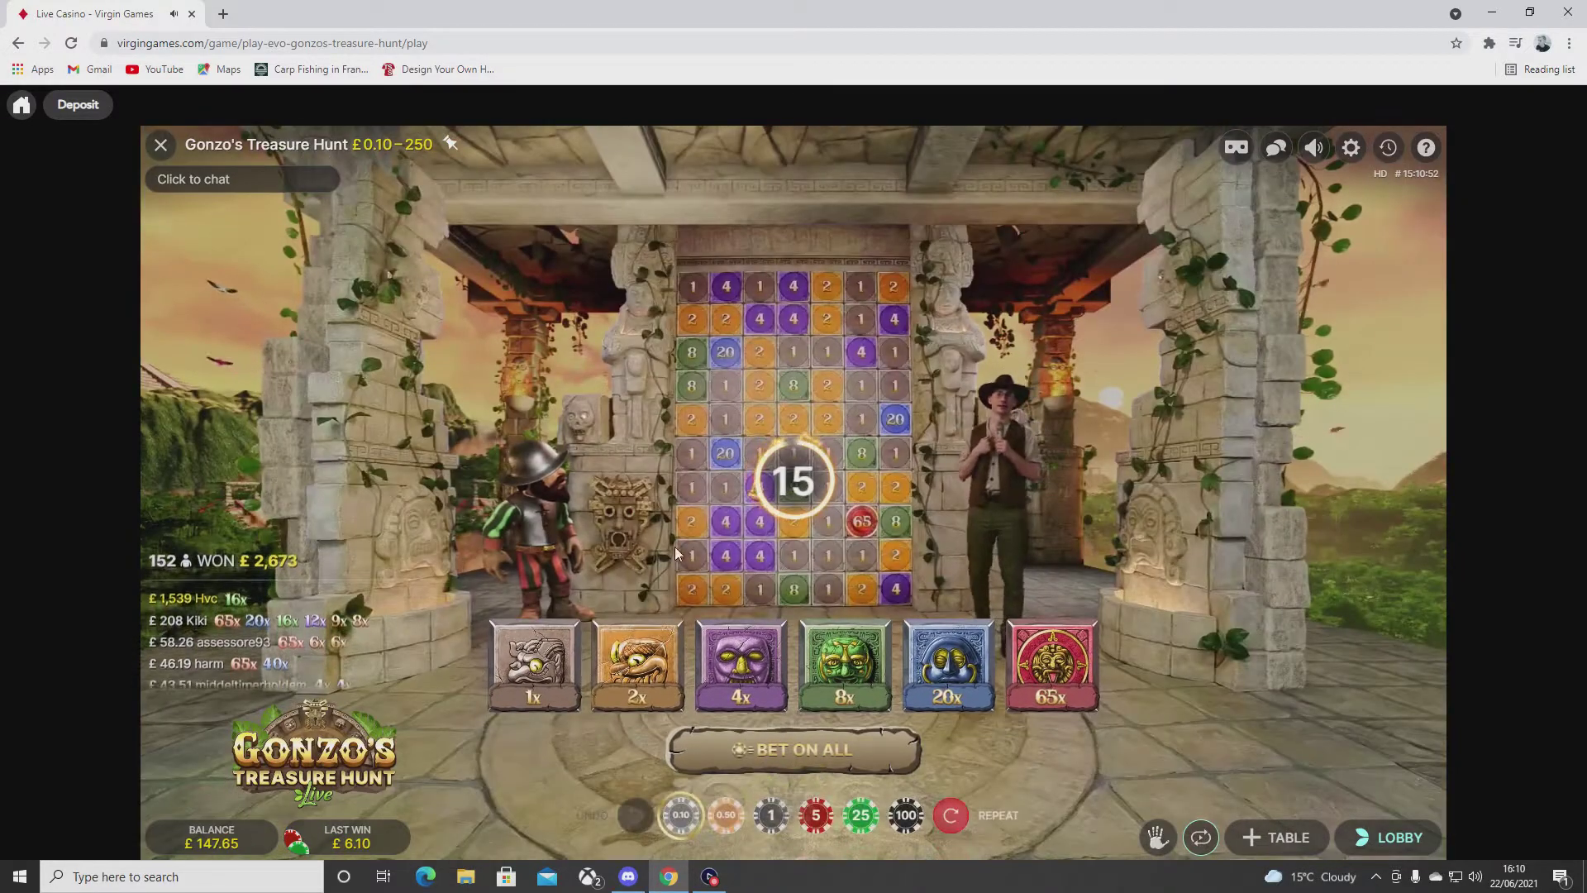
- Repeat last round's bets and add a 0.30 chip for a £4.50 bet
{"action": "left_click", "coordinate": [950, 814]}
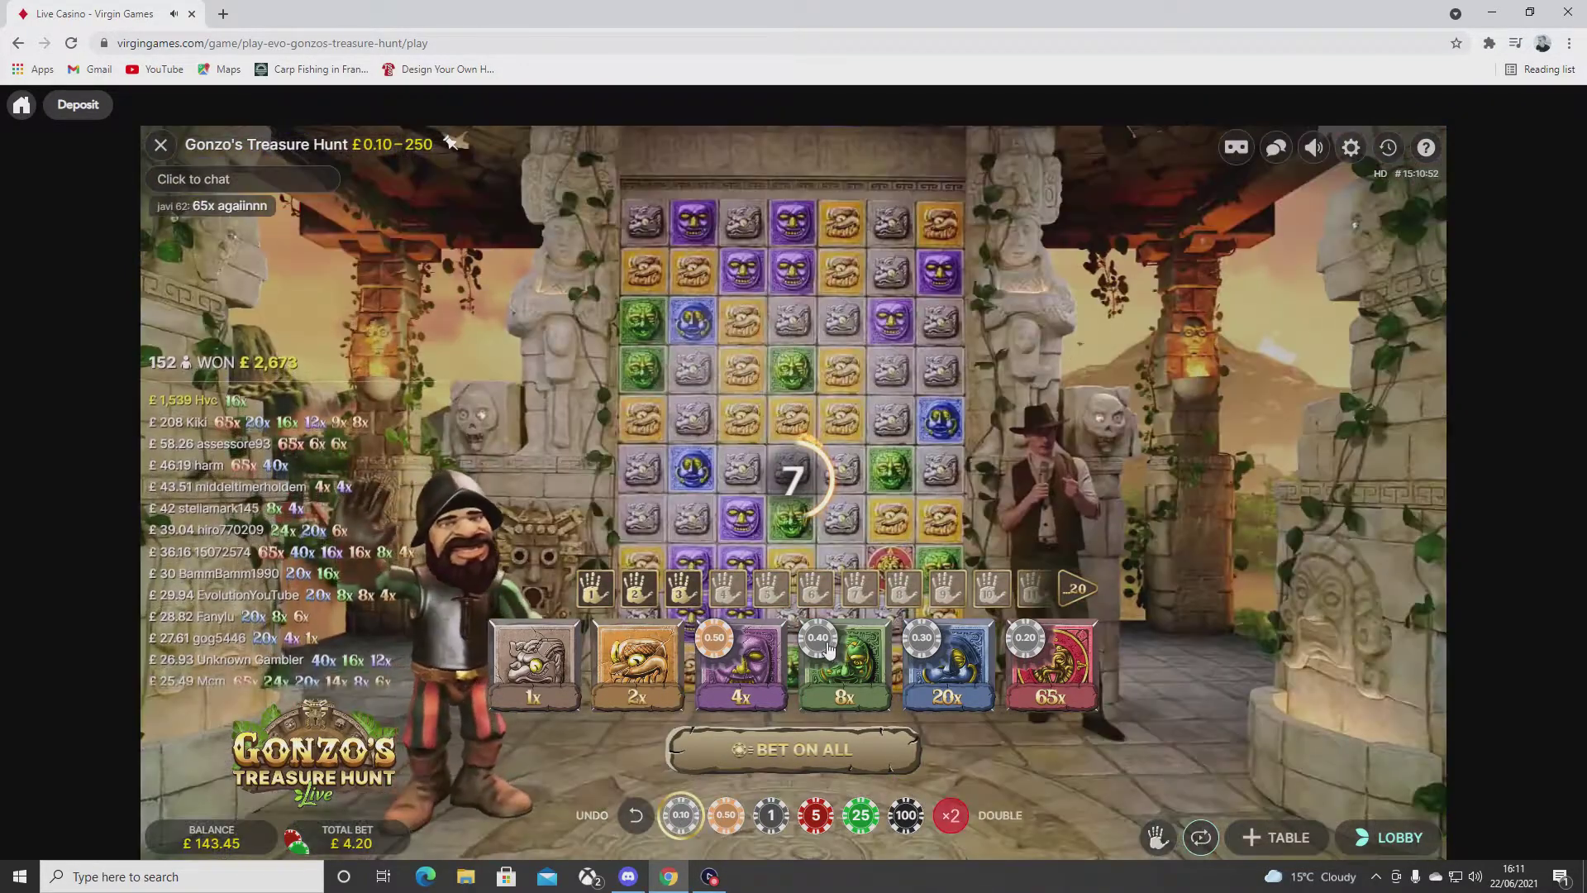
{"action": "left_click", "coordinate": [945, 654]}
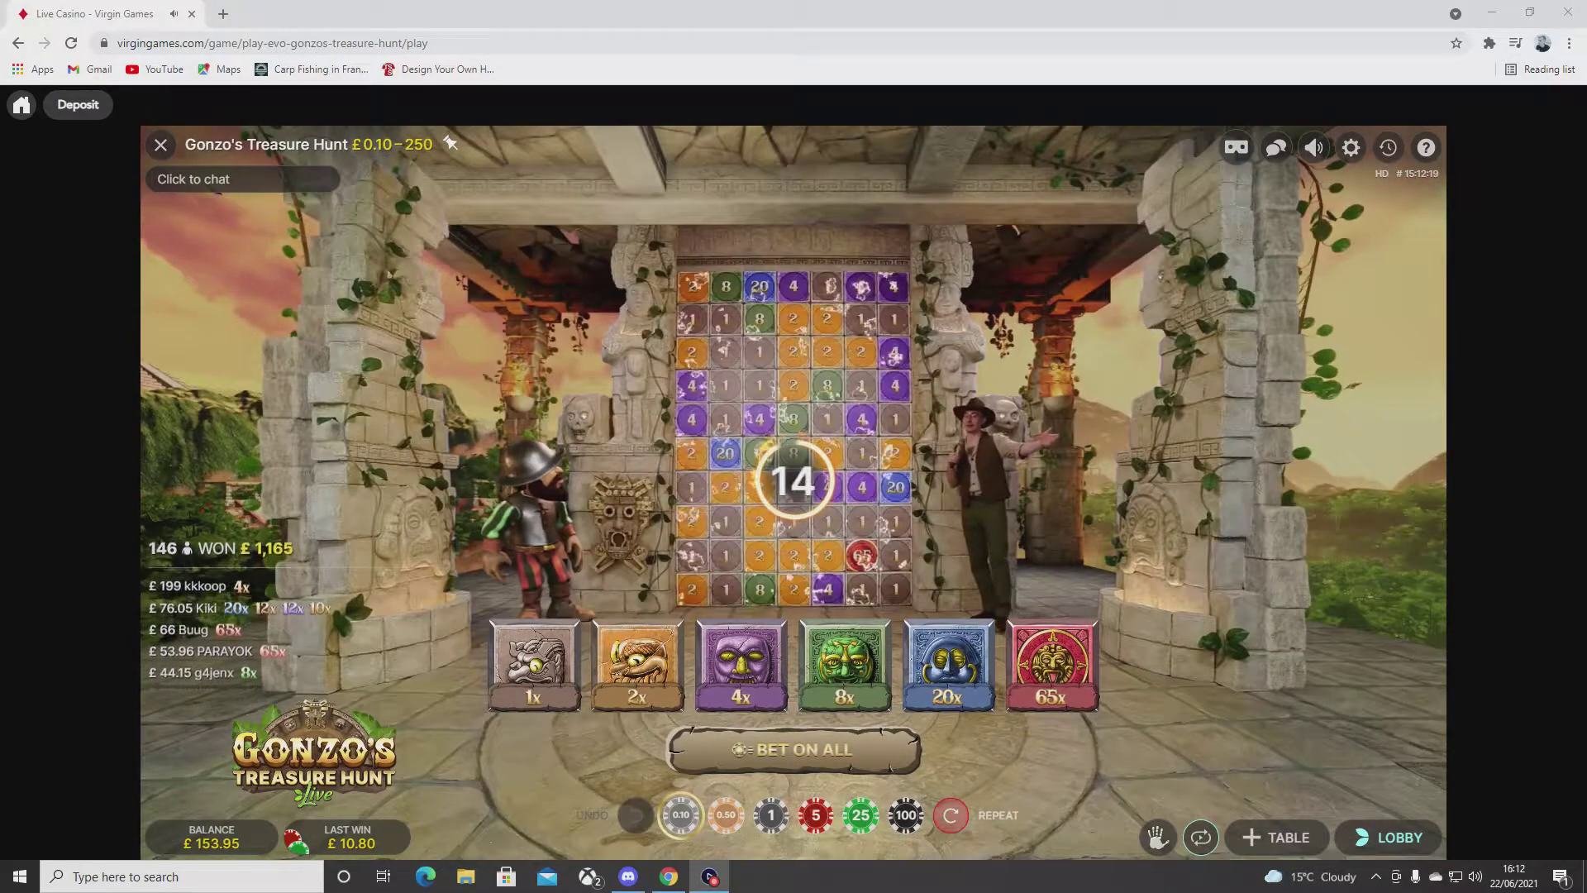
- Repeat the previous bets, raising 8x to 0.50 and 20x to 0.40, for £5.10
{"action": "left_click", "coordinate": [952, 815]}
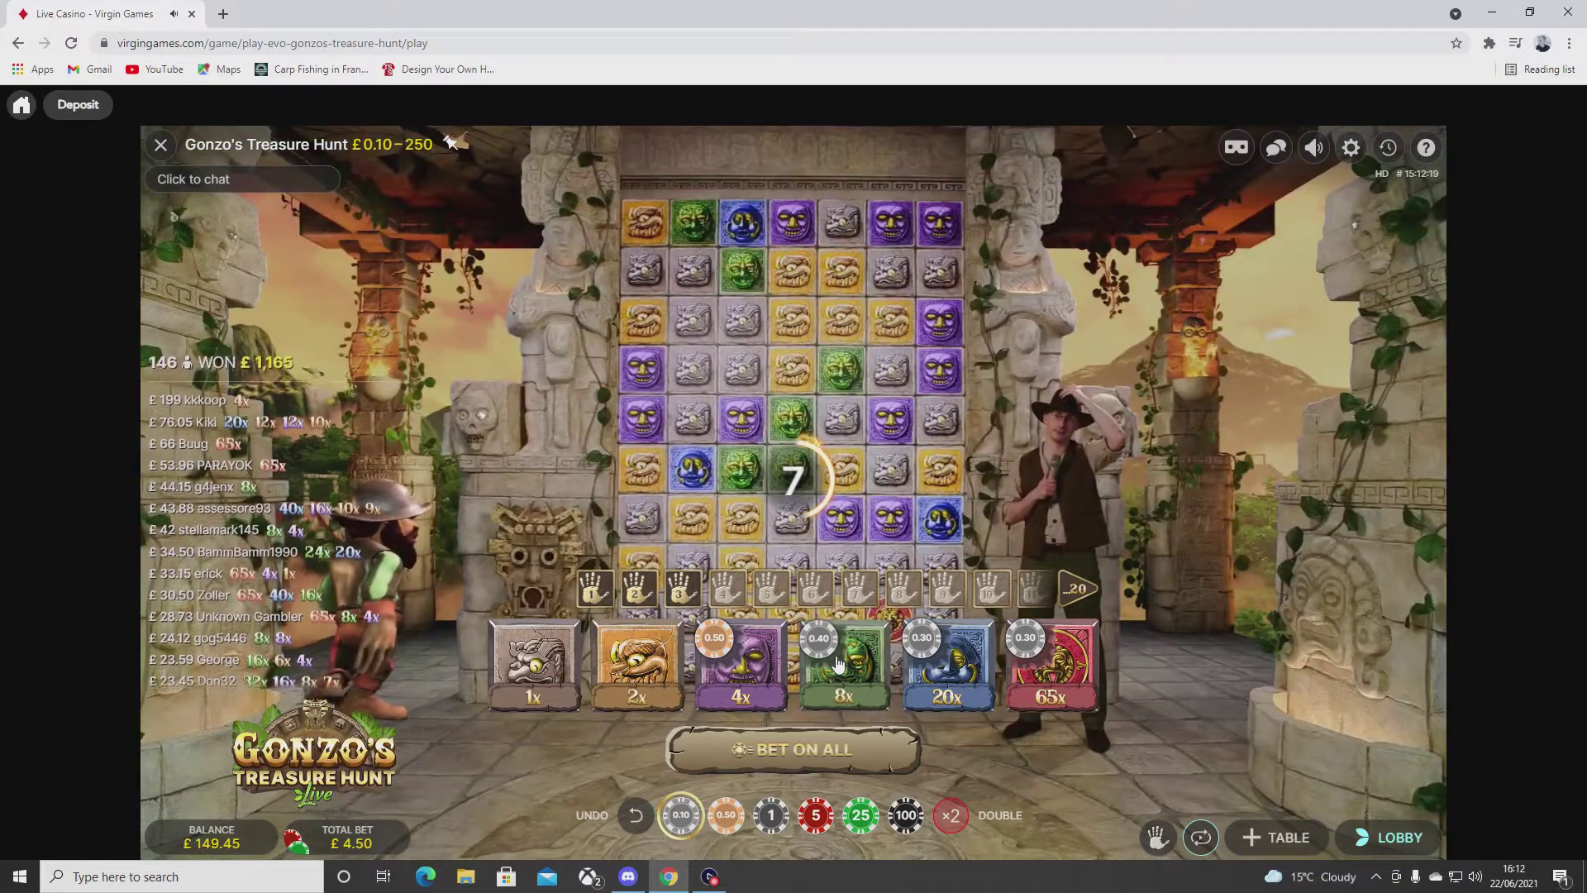
{"action": "left_click", "coordinate": [838, 665]}
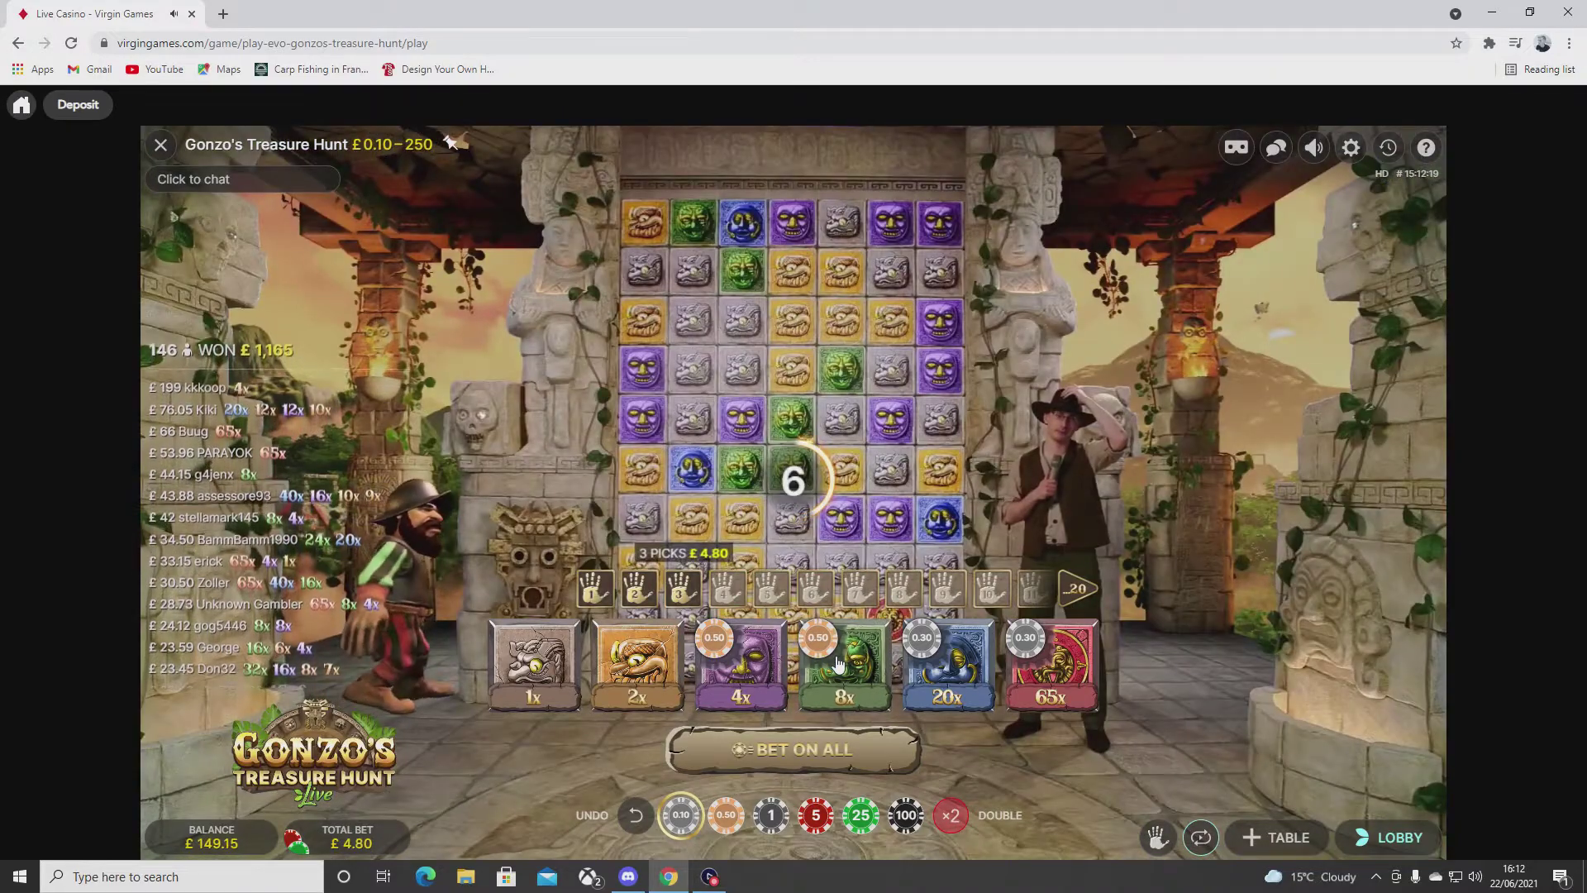
{"action": "left_click", "coordinate": [946, 666]}
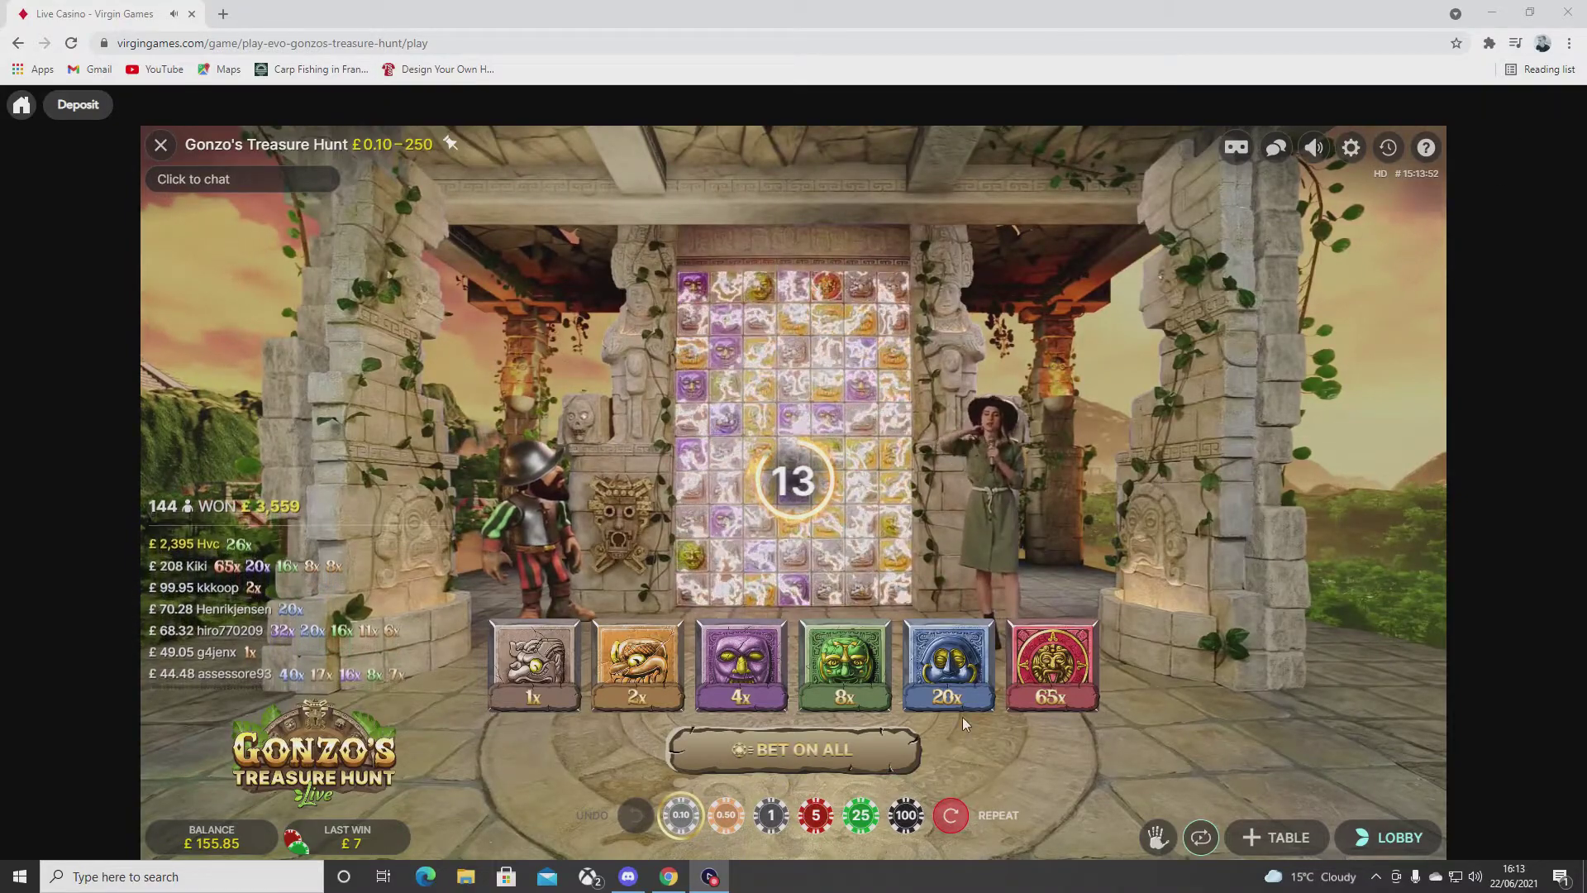
- Re-place last round's £5.10 bets
{"action": "left_click", "coordinate": [949, 817]}
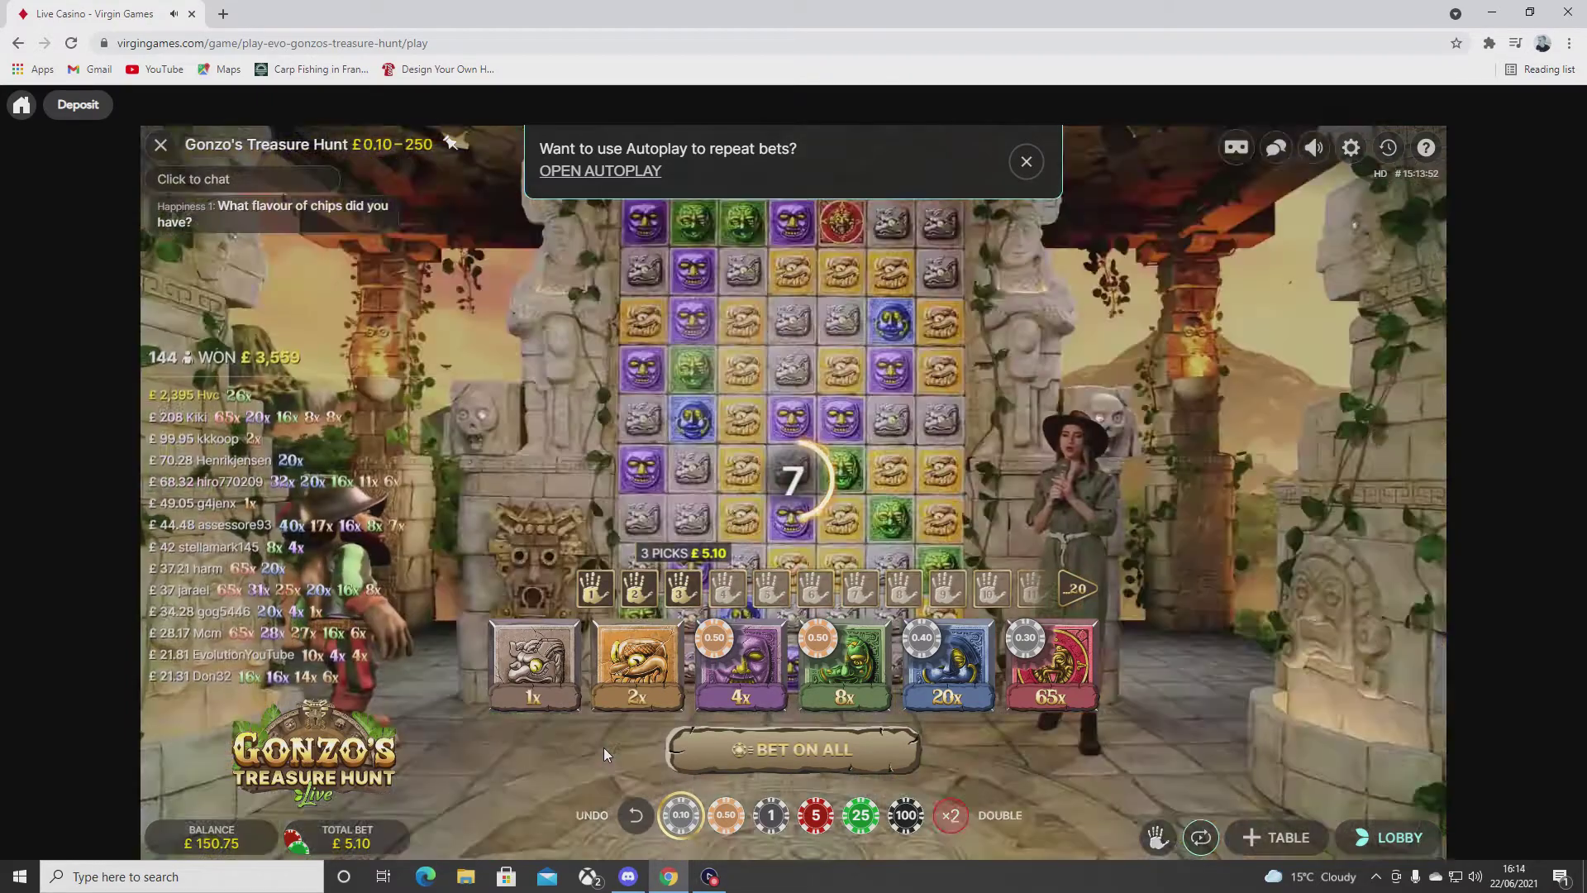
- Dismiss the 'Want to use Autoplay' prompt
{"action": "left_click", "coordinate": [1029, 159]}
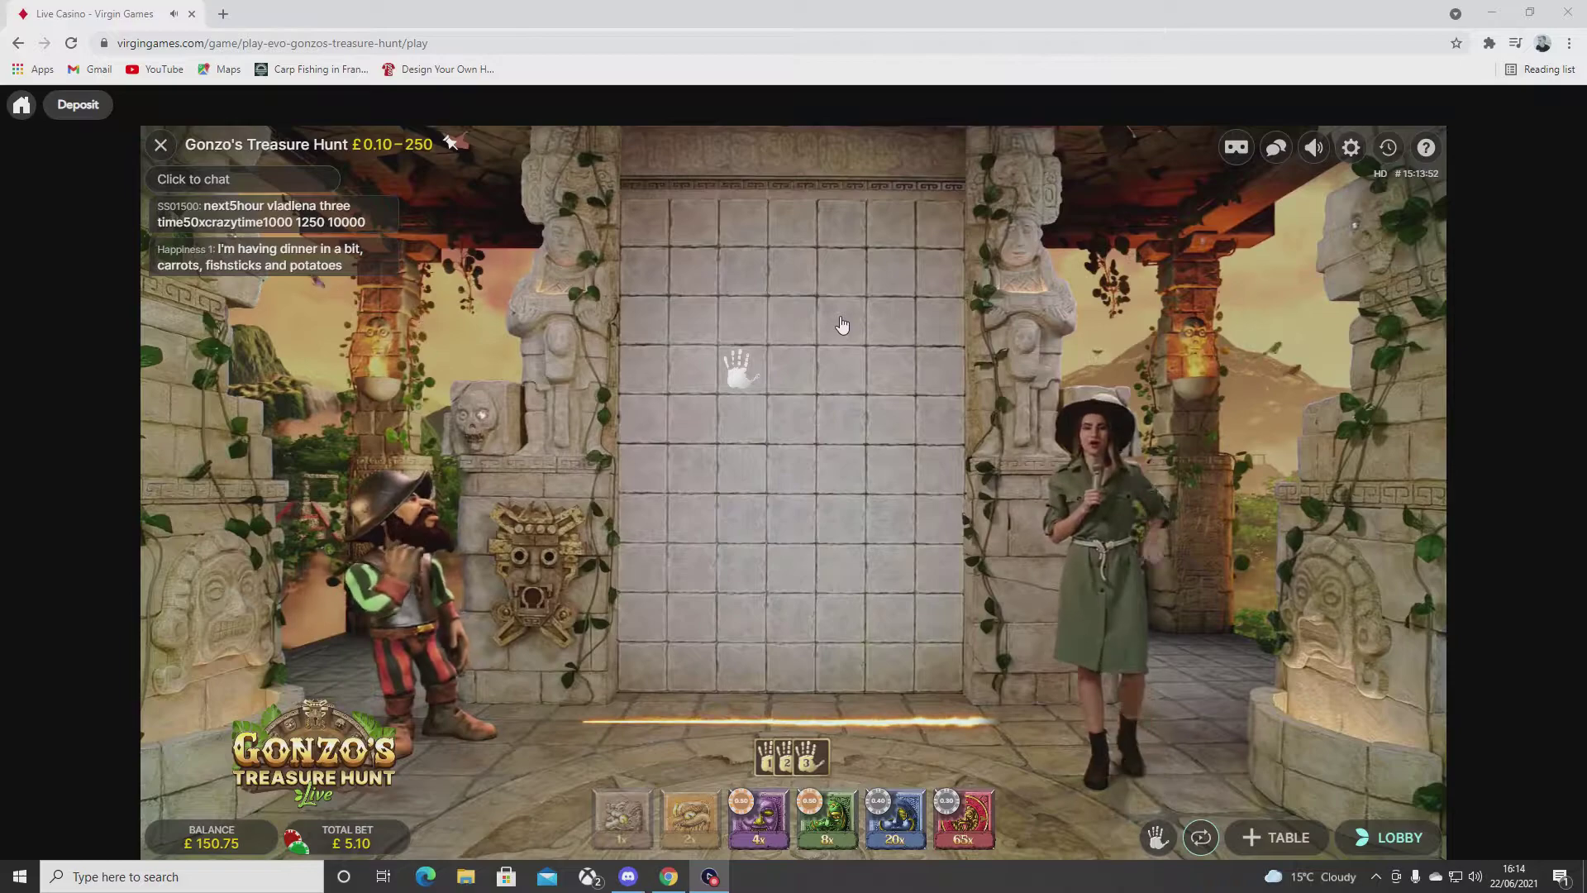
- Pick two wall tiles, then bet £0.50 on 4x, 8x, 20x and 65x with four picks
{"action": "left_click", "coordinate": [841, 372]}
{"action": "left_click", "coordinate": [842, 419]}
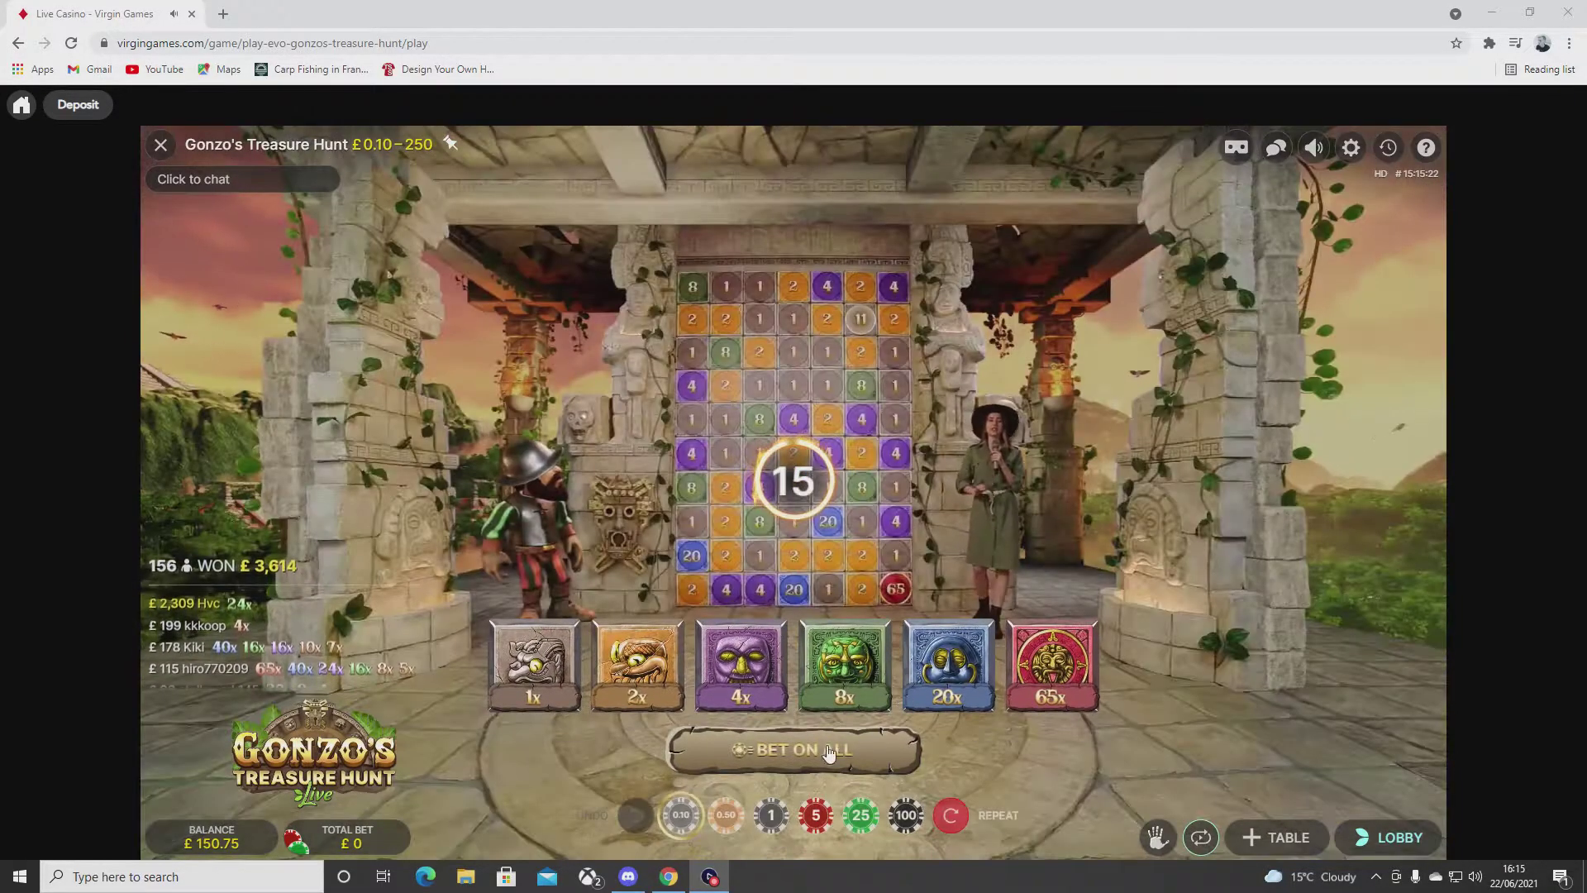
{"action": "left_click", "coordinate": [1051, 667]}
{"action": "left_click", "coordinate": [949, 666]}
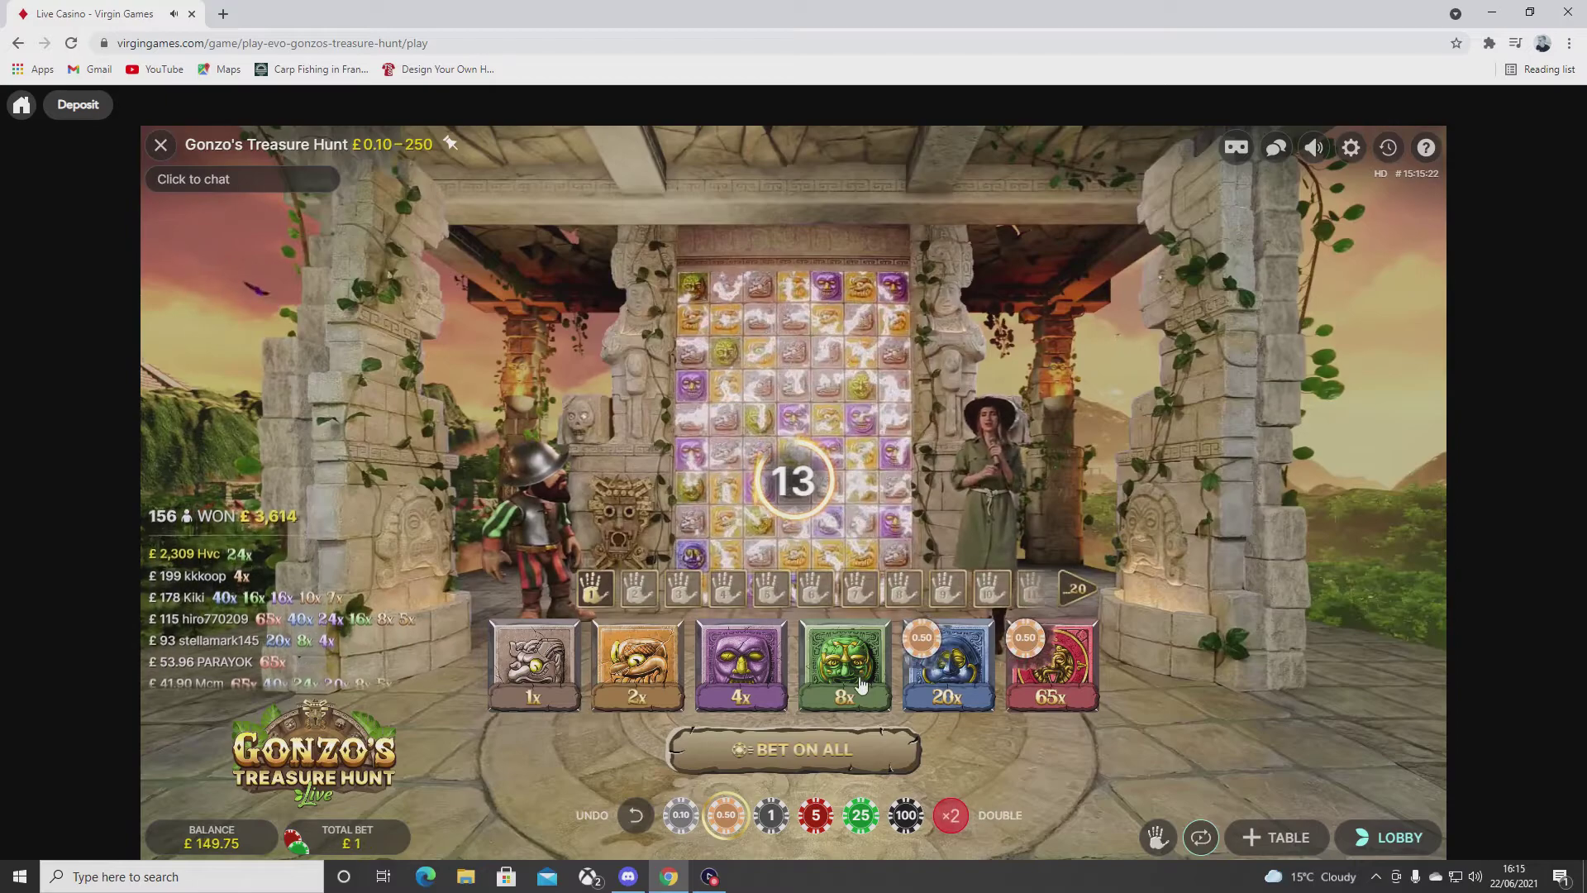
{"action": "left_click", "coordinate": [845, 666]}
{"action": "left_click", "coordinate": [742, 666]}
{"action": "left_click", "coordinate": [764, 589]}
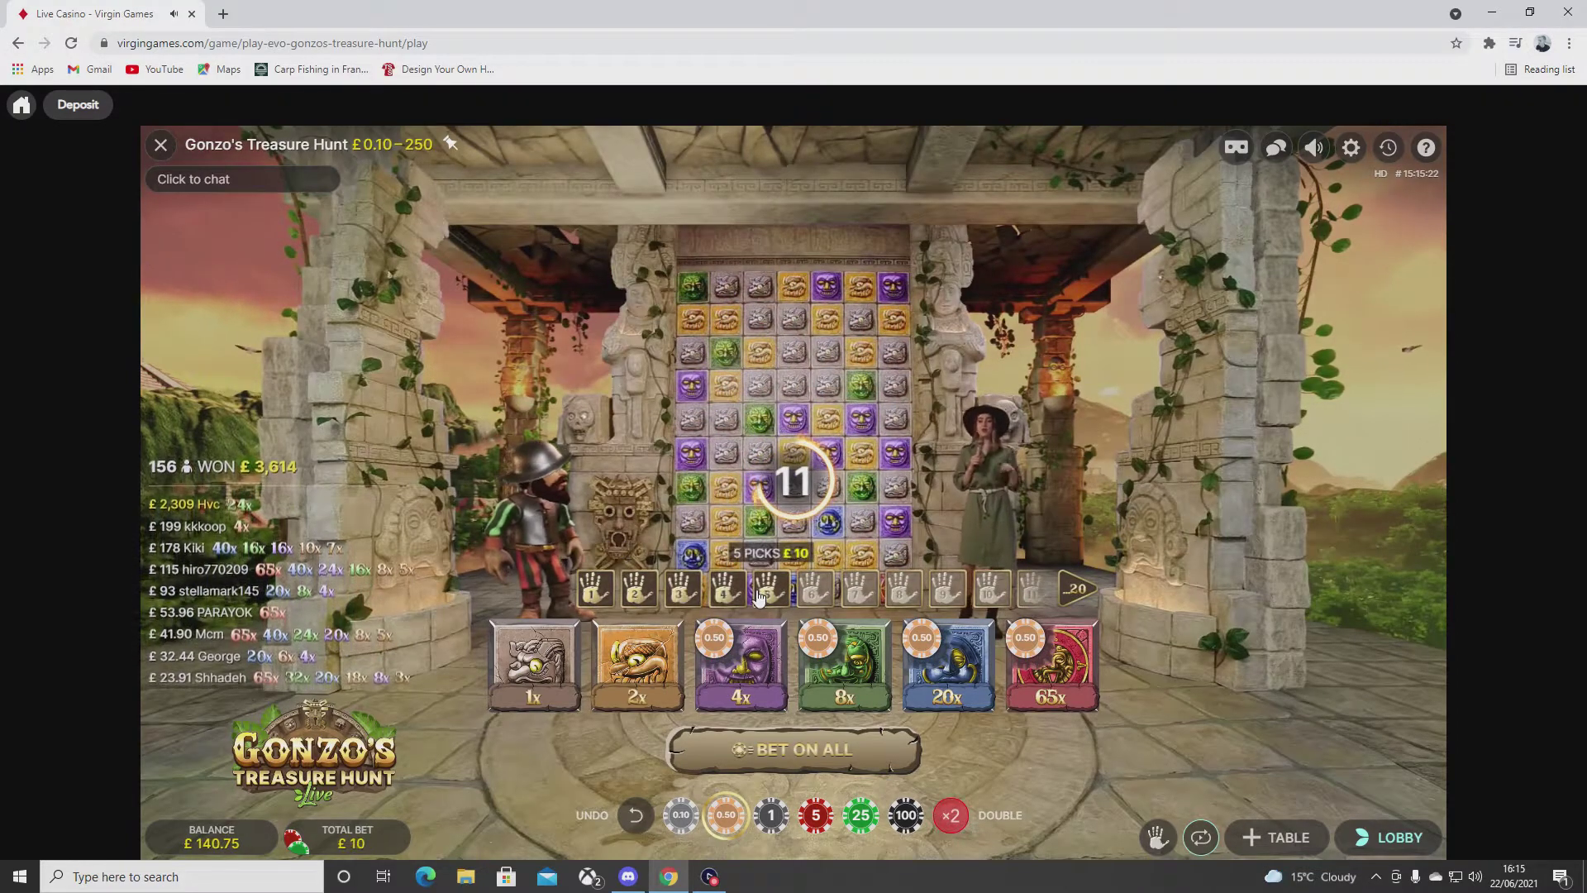
{"action": "left_click", "coordinate": [679, 589]}
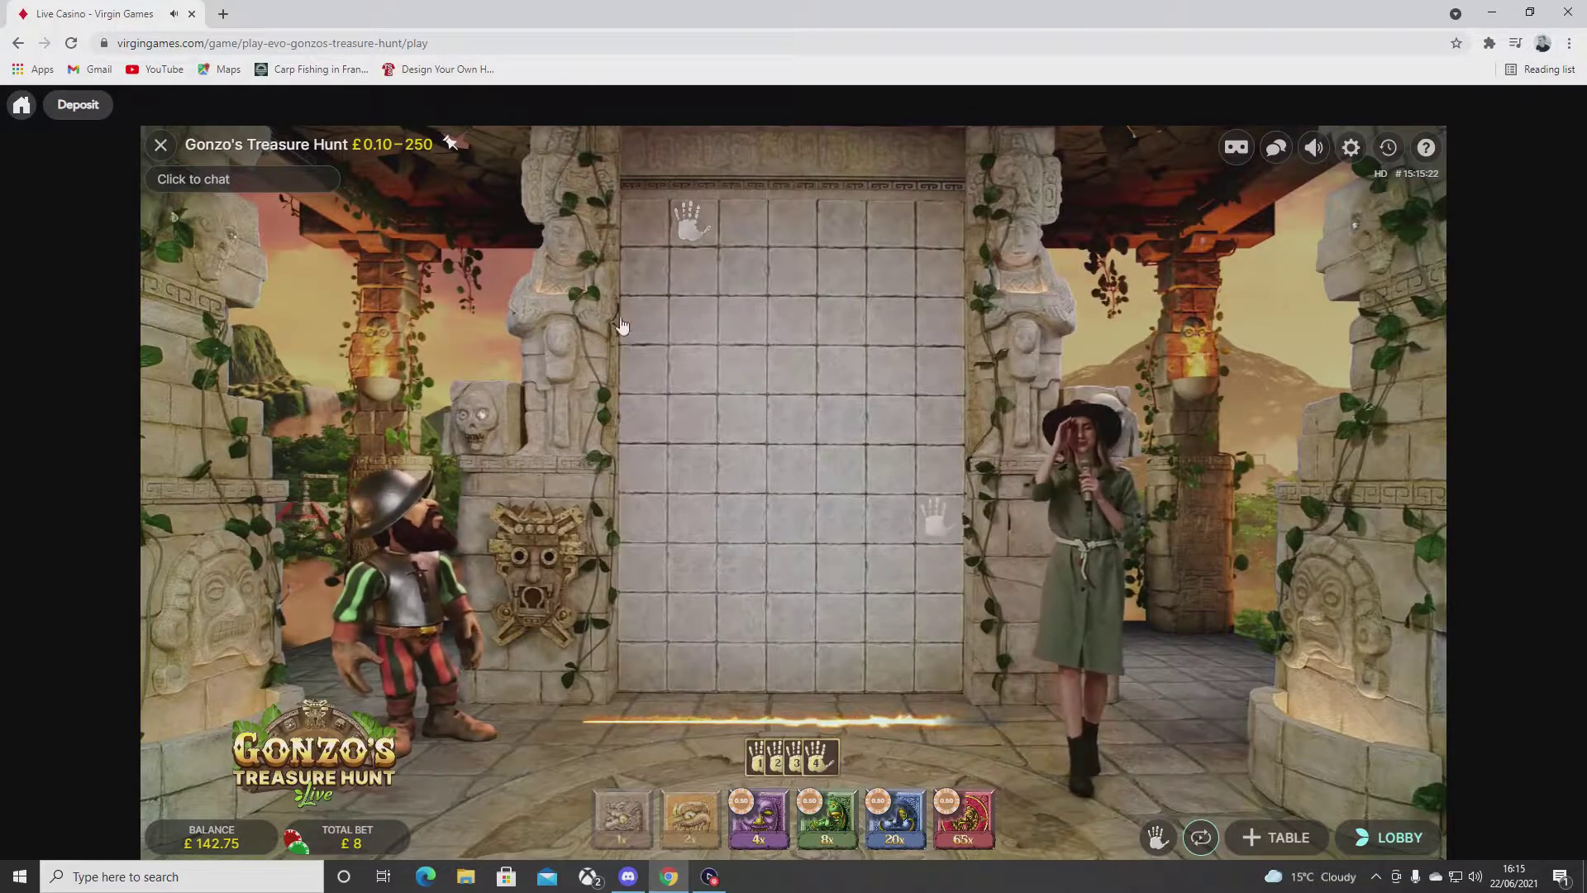
- Pick four tiles diagonally across the wall grid and await the £4.50 payout
{"action": "left_click", "coordinate": [648, 230]}
{"action": "left_click", "coordinate": [692, 271]}
{"action": "left_click", "coordinate": [742, 320]}
{"action": "left_click", "coordinate": [792, 368]}
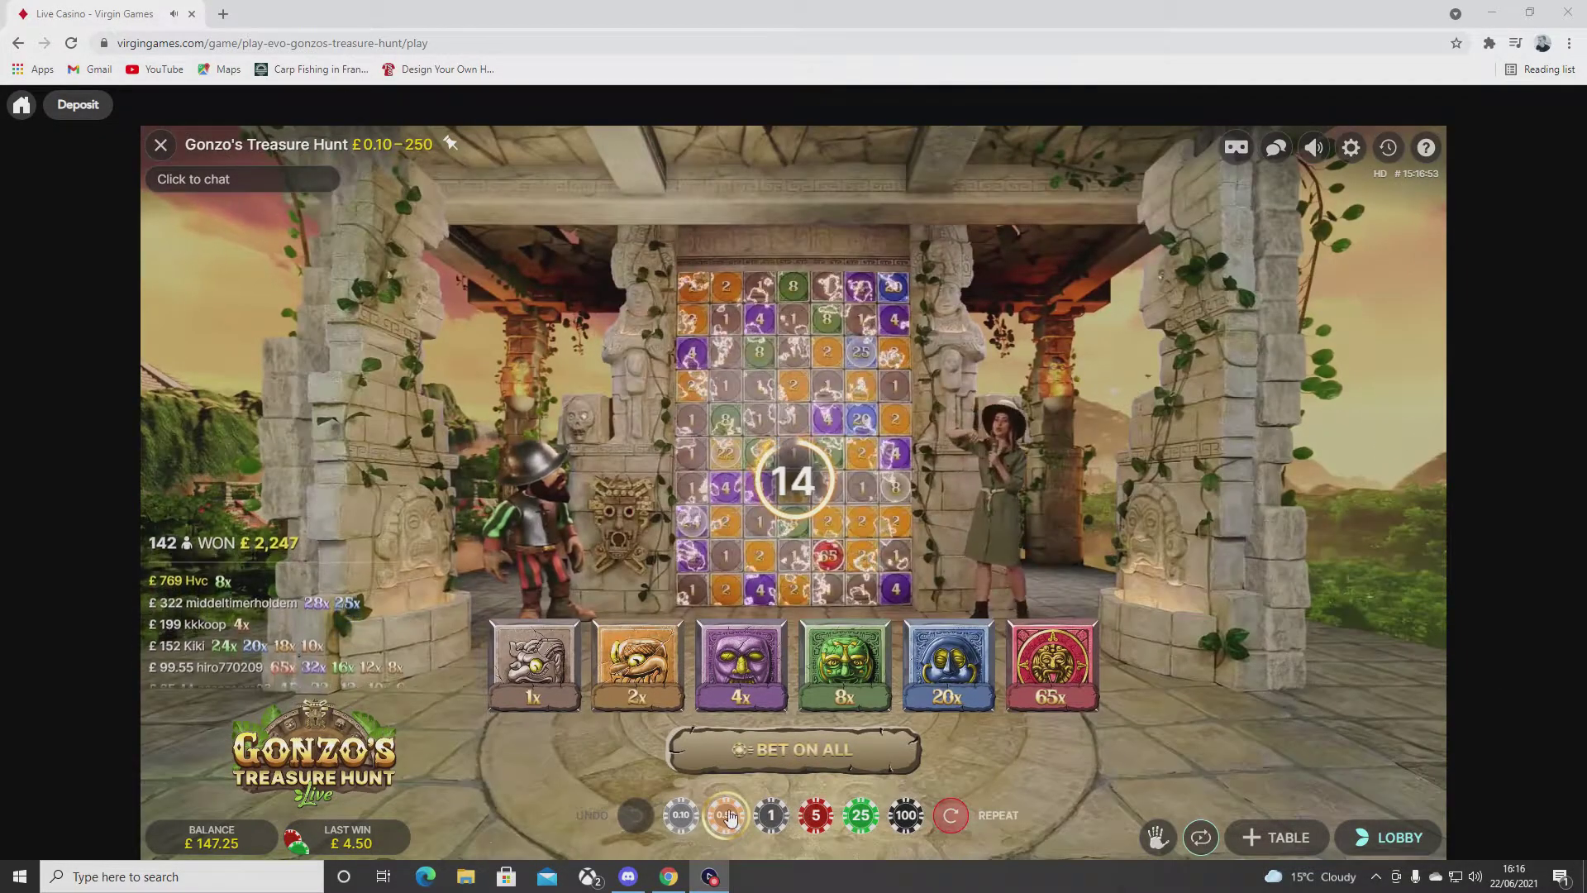
- Bet £1 on 4x and £0.50 each on 8x, 20x and 65x, with three picks
{"action": "left_click", "coordinate": [742, 663]}
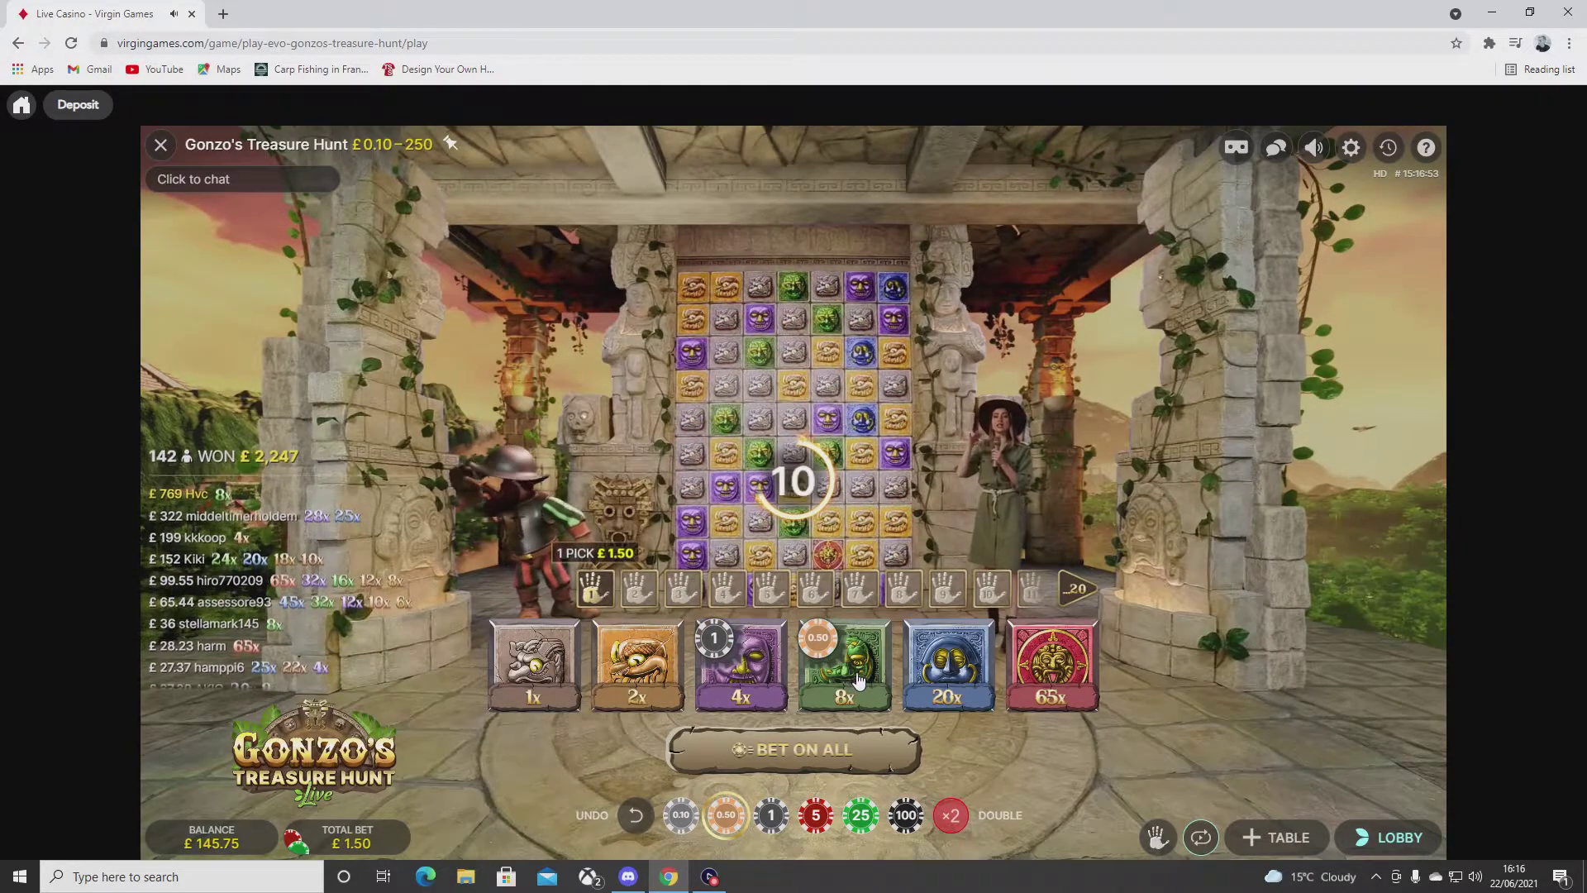
{"action": "left_click", "coordinate": [843, 667]}
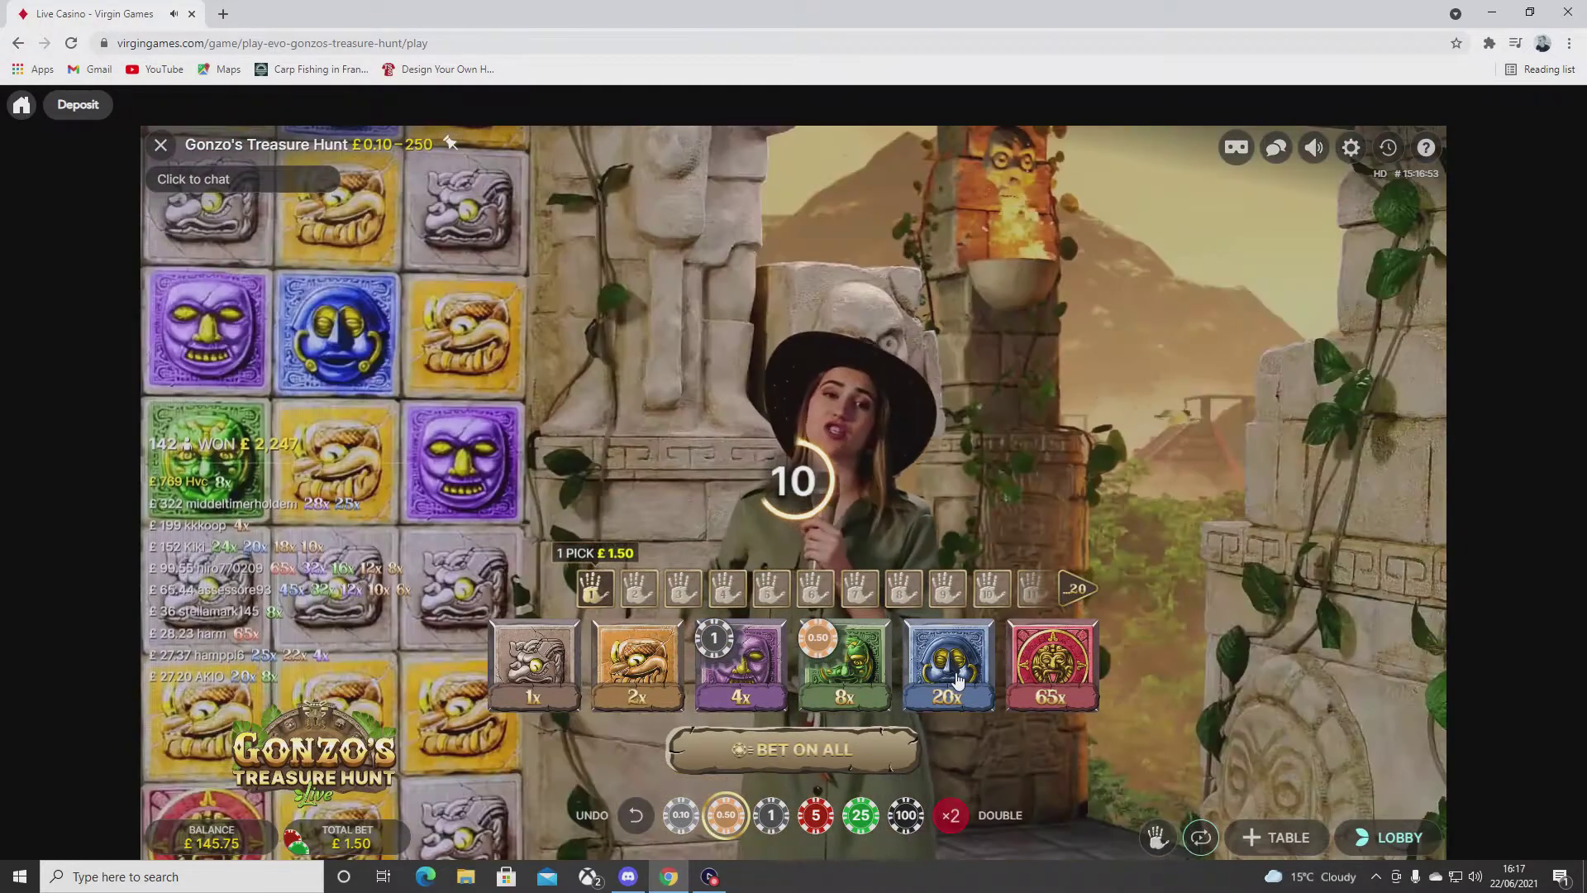
{"action": "left_click", "coordinate": [956, 676]}
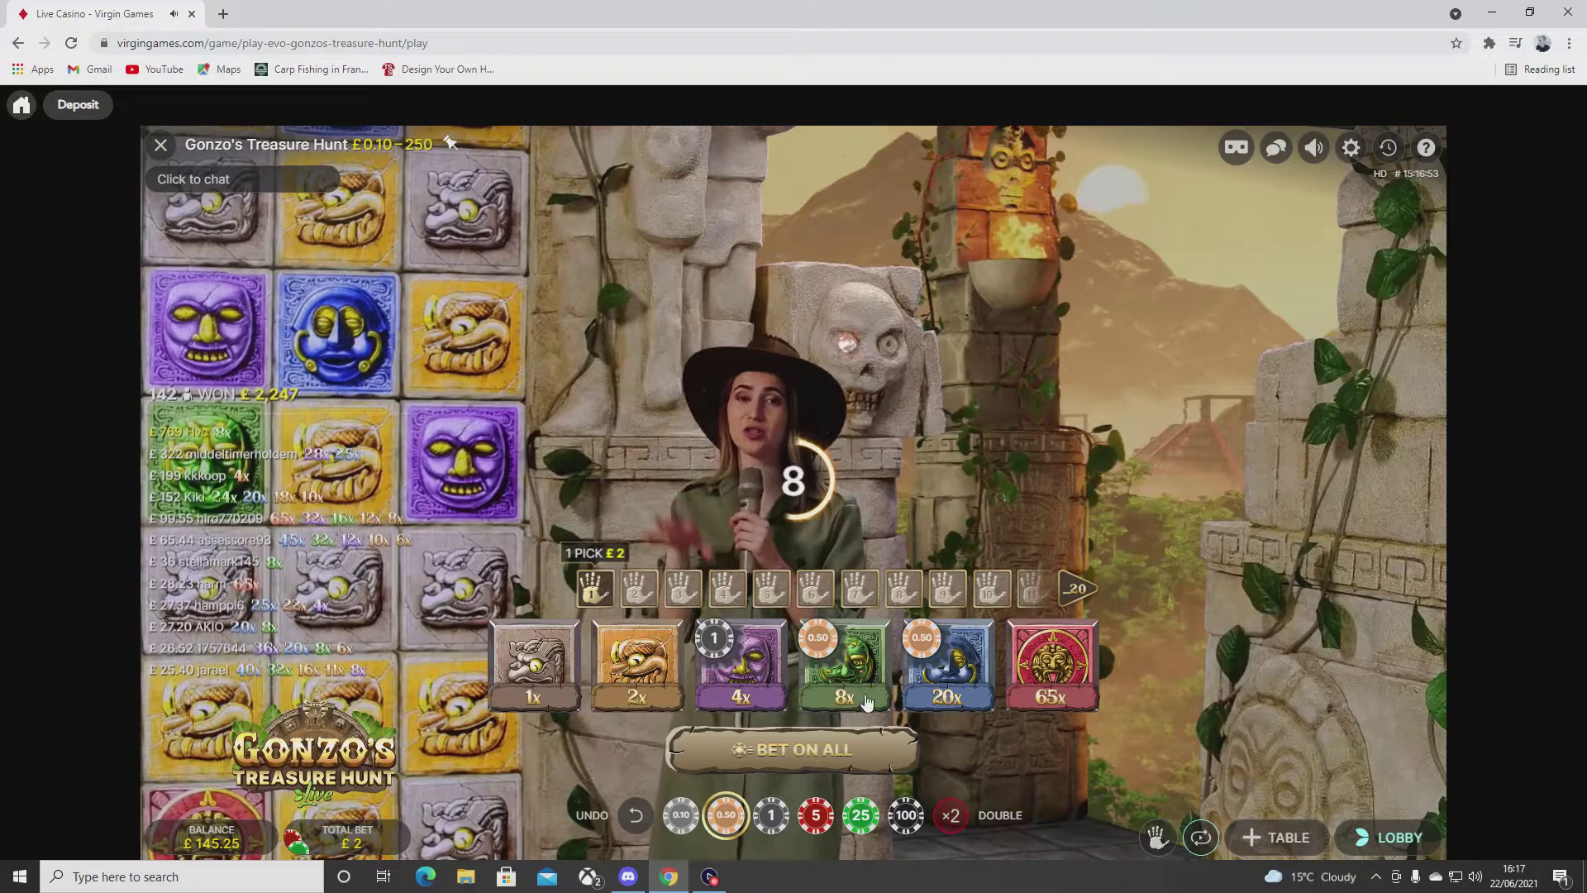
{"action": "left_click", "coordinate": [1052, 667]}
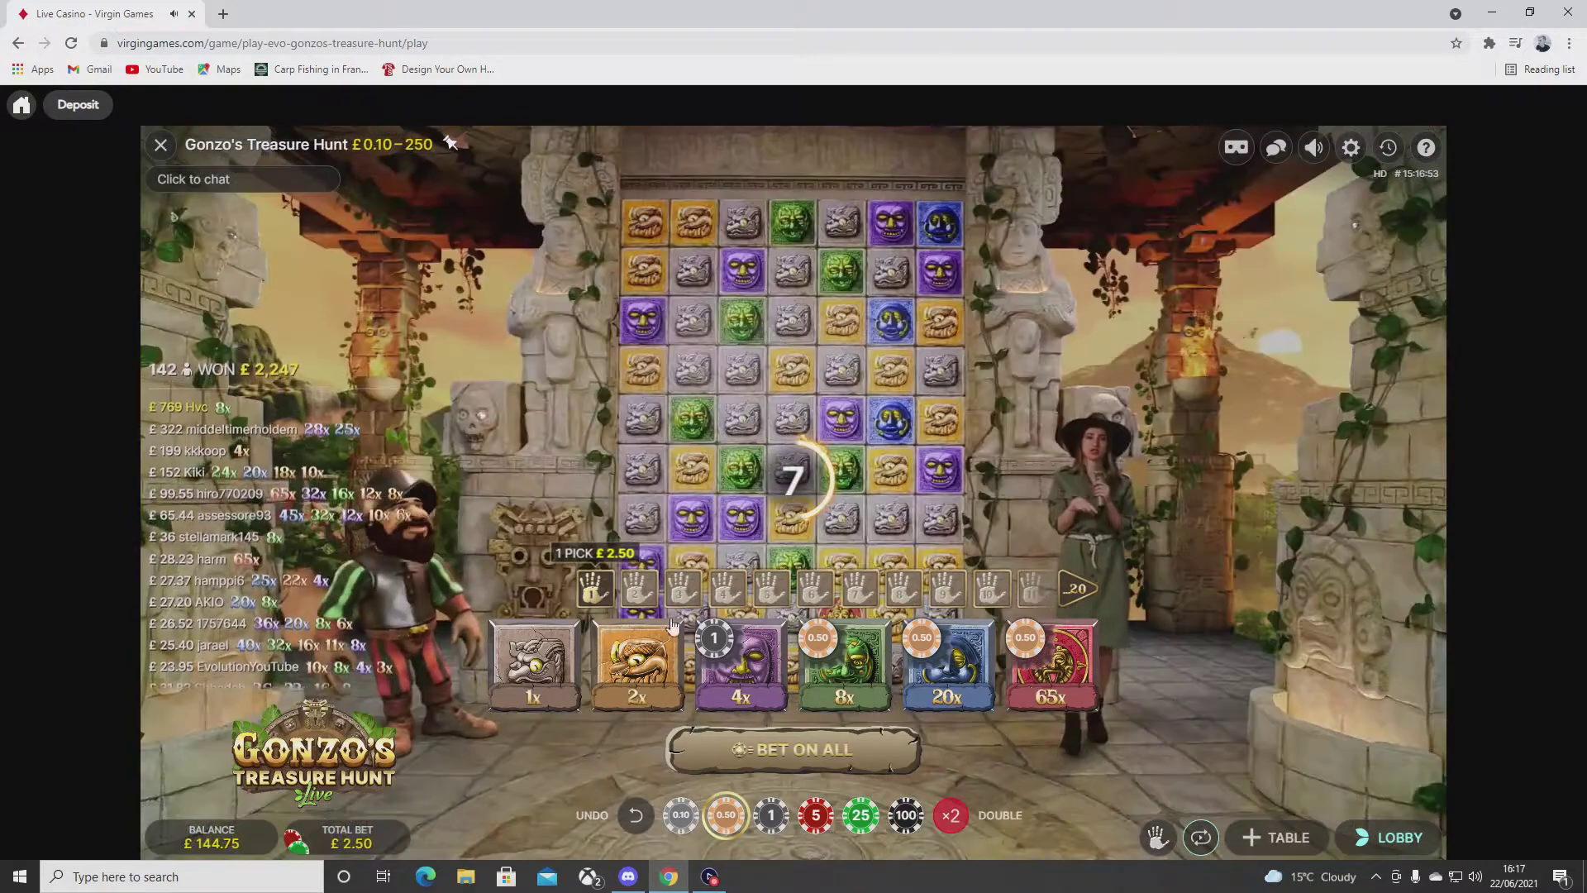
{"action": "left_click", "coordinate": [637, 588]}
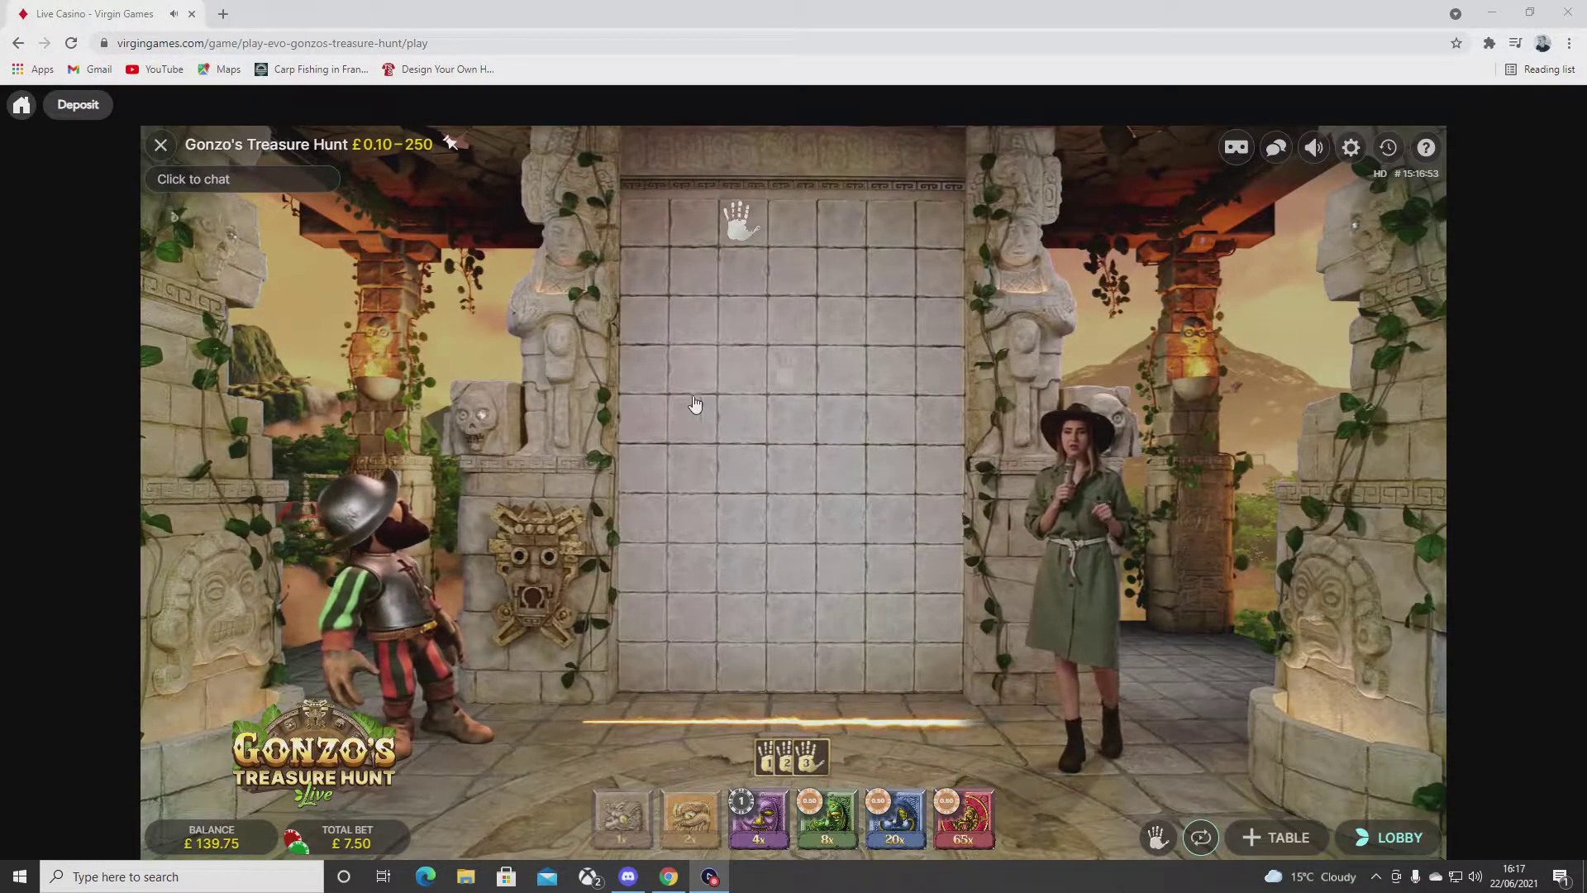
- Pick top-left wall tiles, collect the £5 win, then repeat the £7.50 bets
{"action": "left_click", "coordinate": [686, 232]}
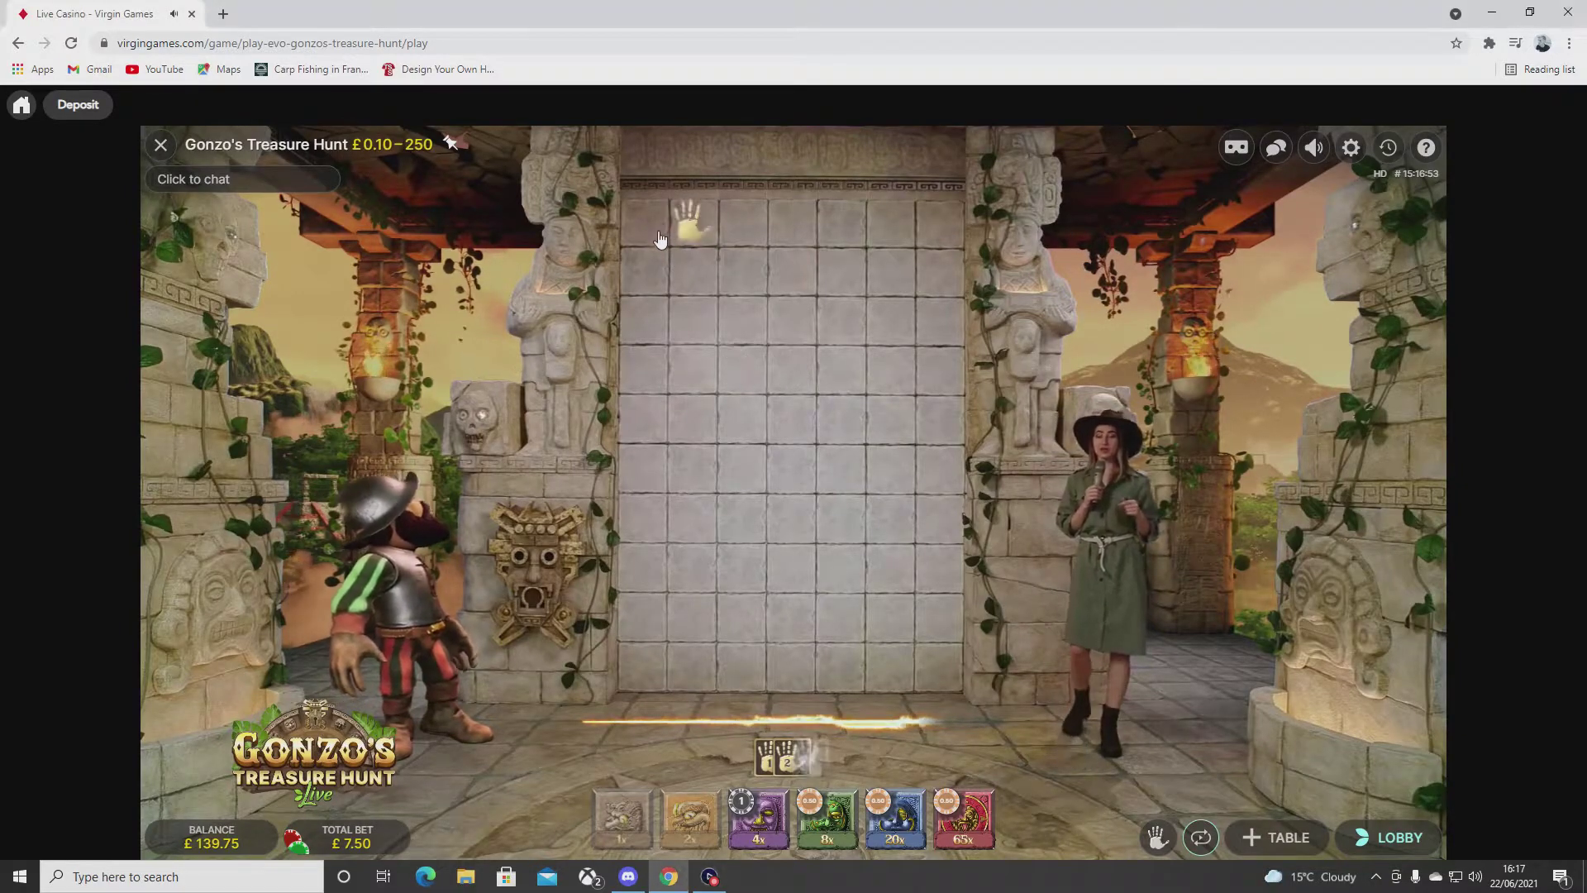
{"action": "left_click", "coordinate": [642, 268]}
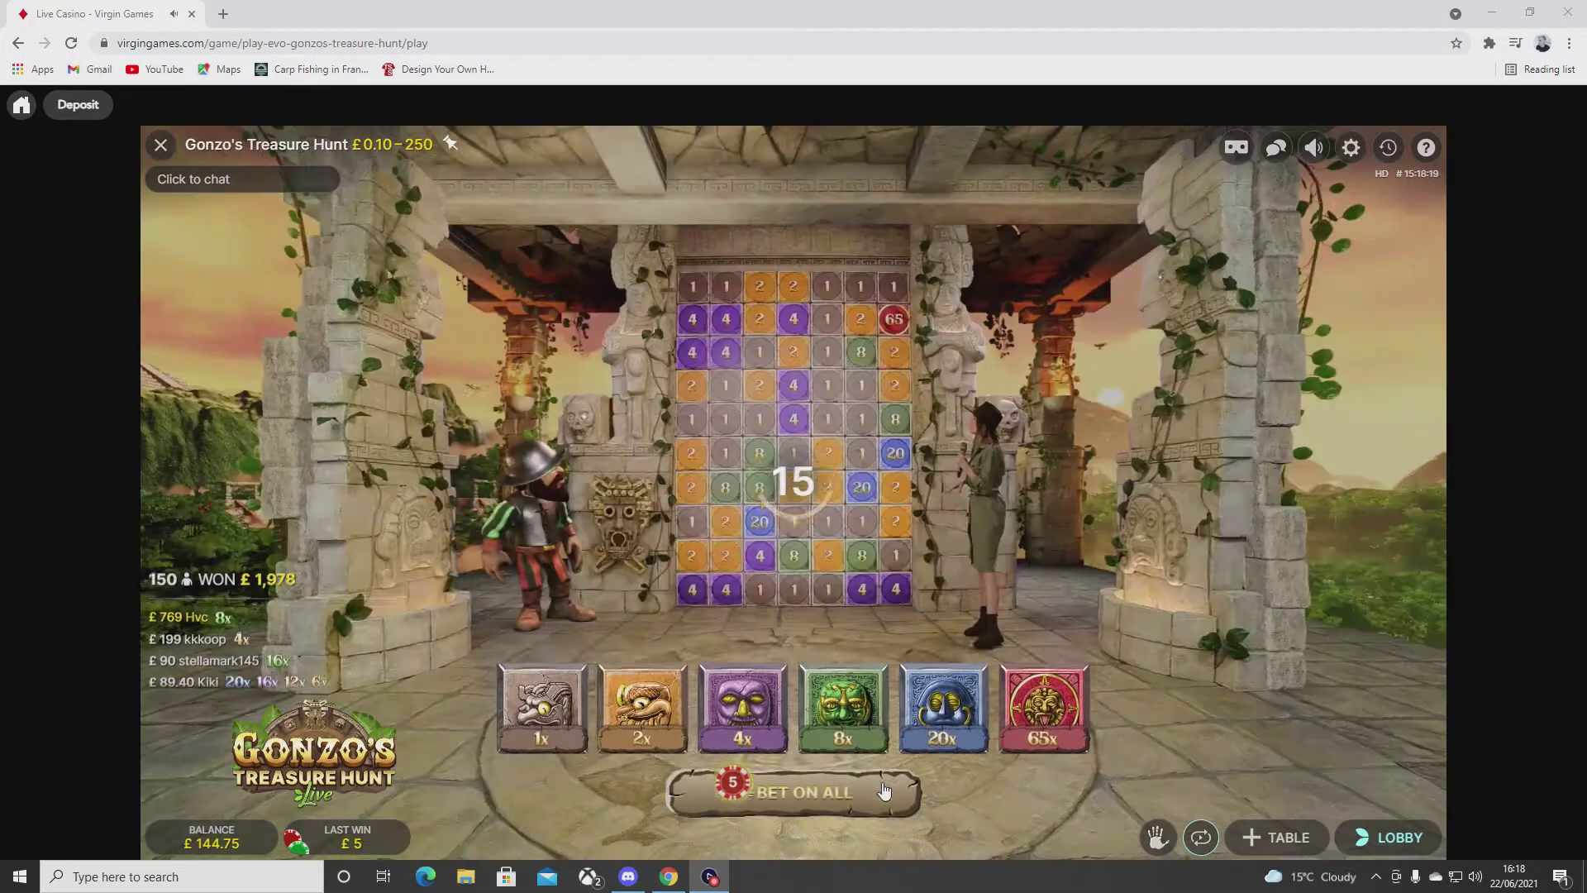
{"action": "left_click", "coordinate": [883, 791]}
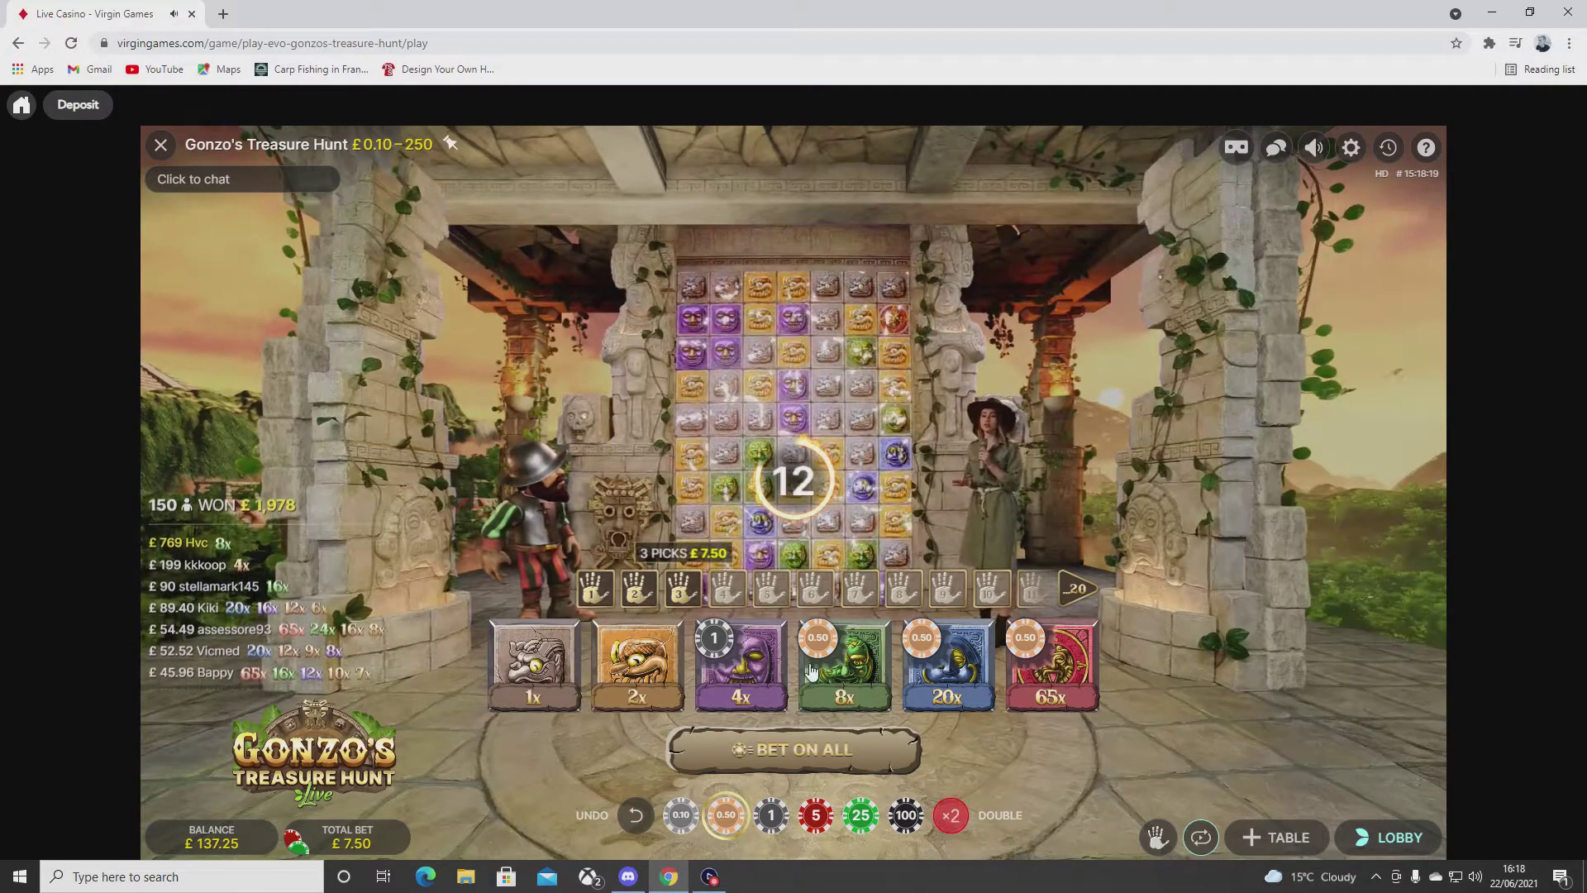
- Raise the 8x and 20x stakes to £1 each and set five picks for £17.50
{"action": "left_click", "coordinate": [843, 666]}
{"action": "left_click", "coordinate": [946, 665]}
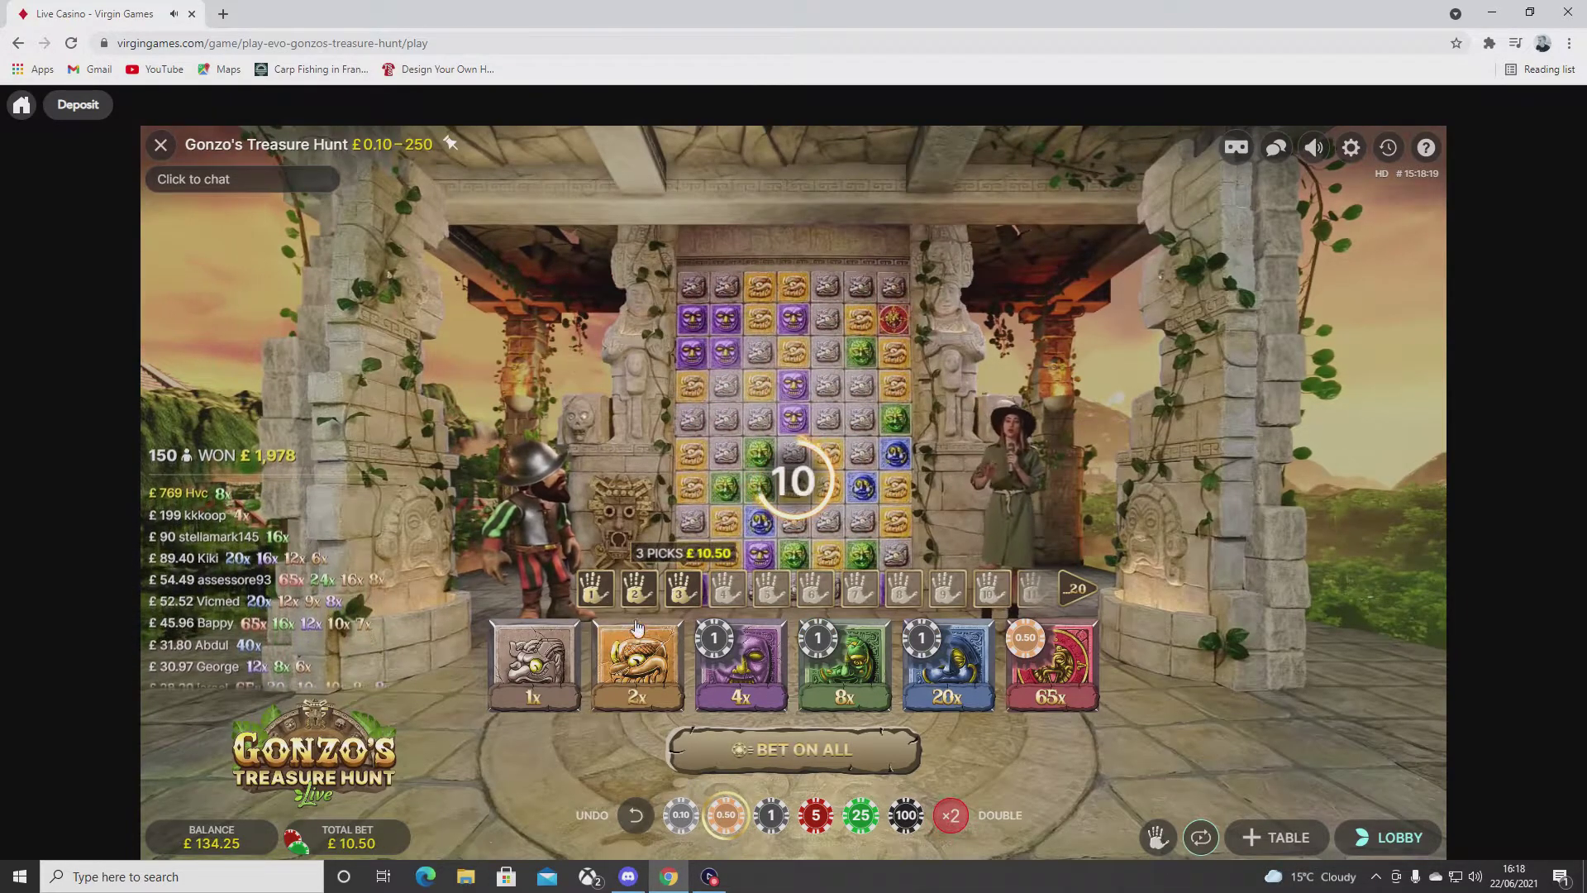
{"action": "left_click", "coordinate": [723, 590]}
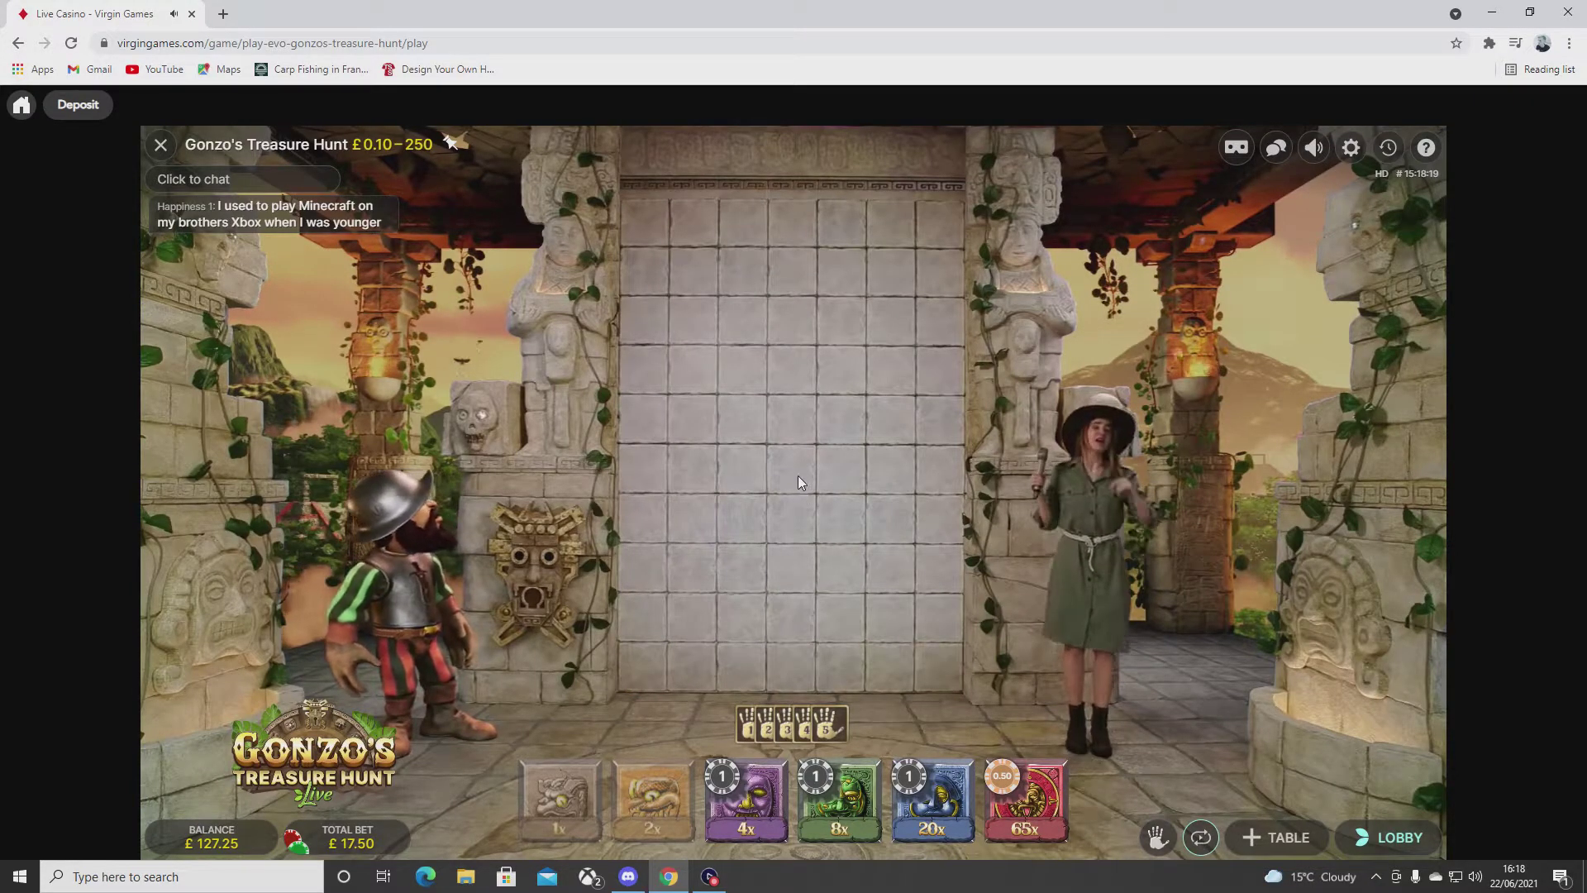
- Pick two middle-wall stones and two low stones, then await the £8 4x reveal
{"action": "left_click", "coordinate": [796, 474]}
{"action": "left_click", "coordinate": [792, 524]}
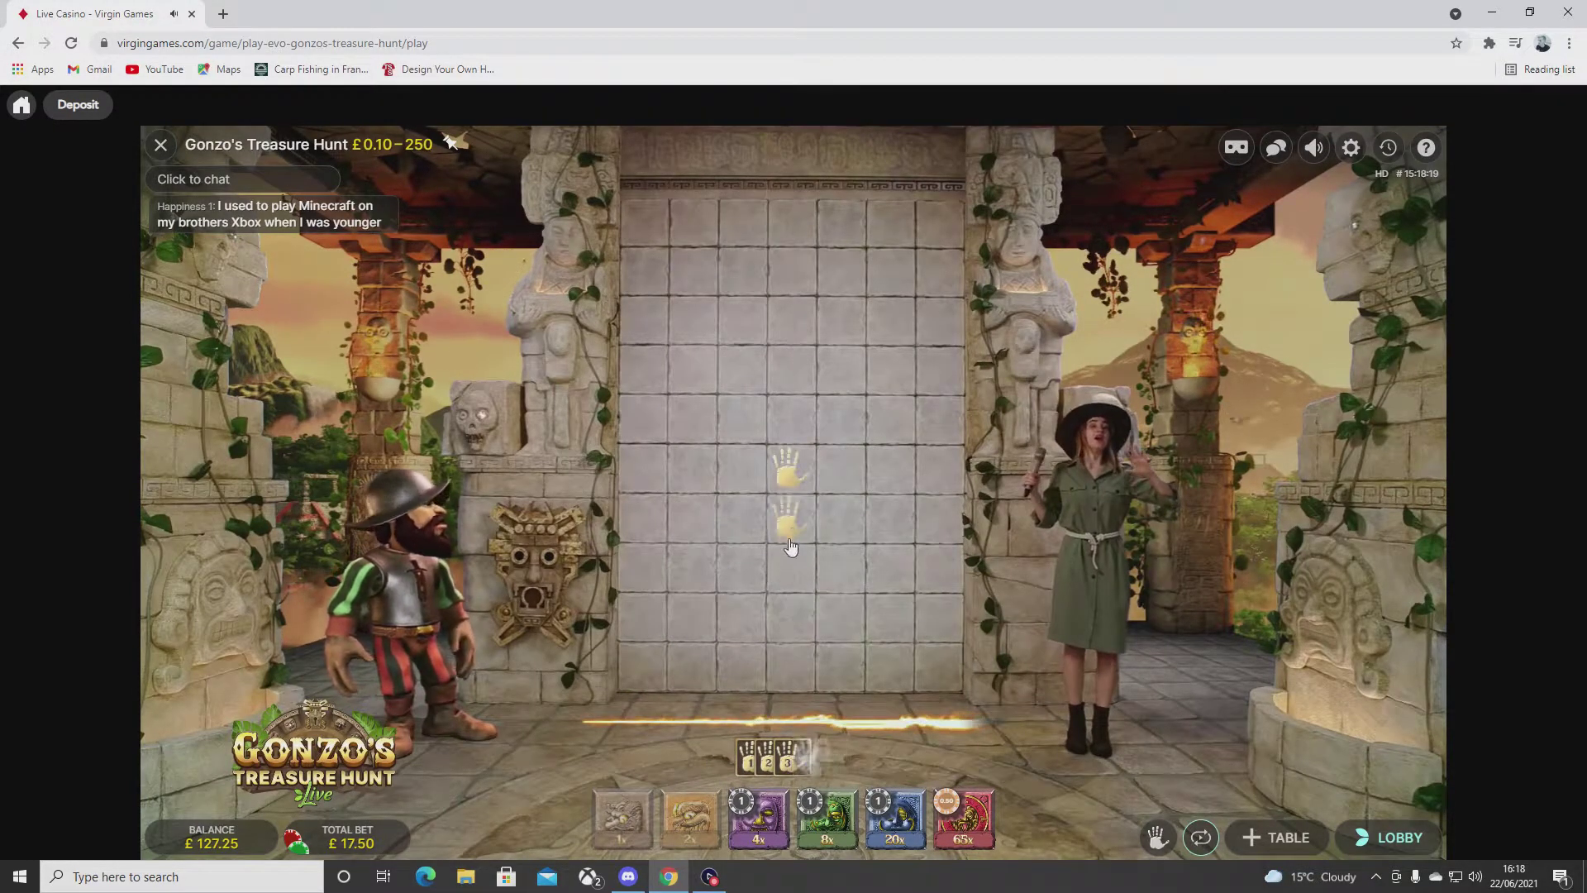
{"action": "left_click", "coordinate": [742, 614]}
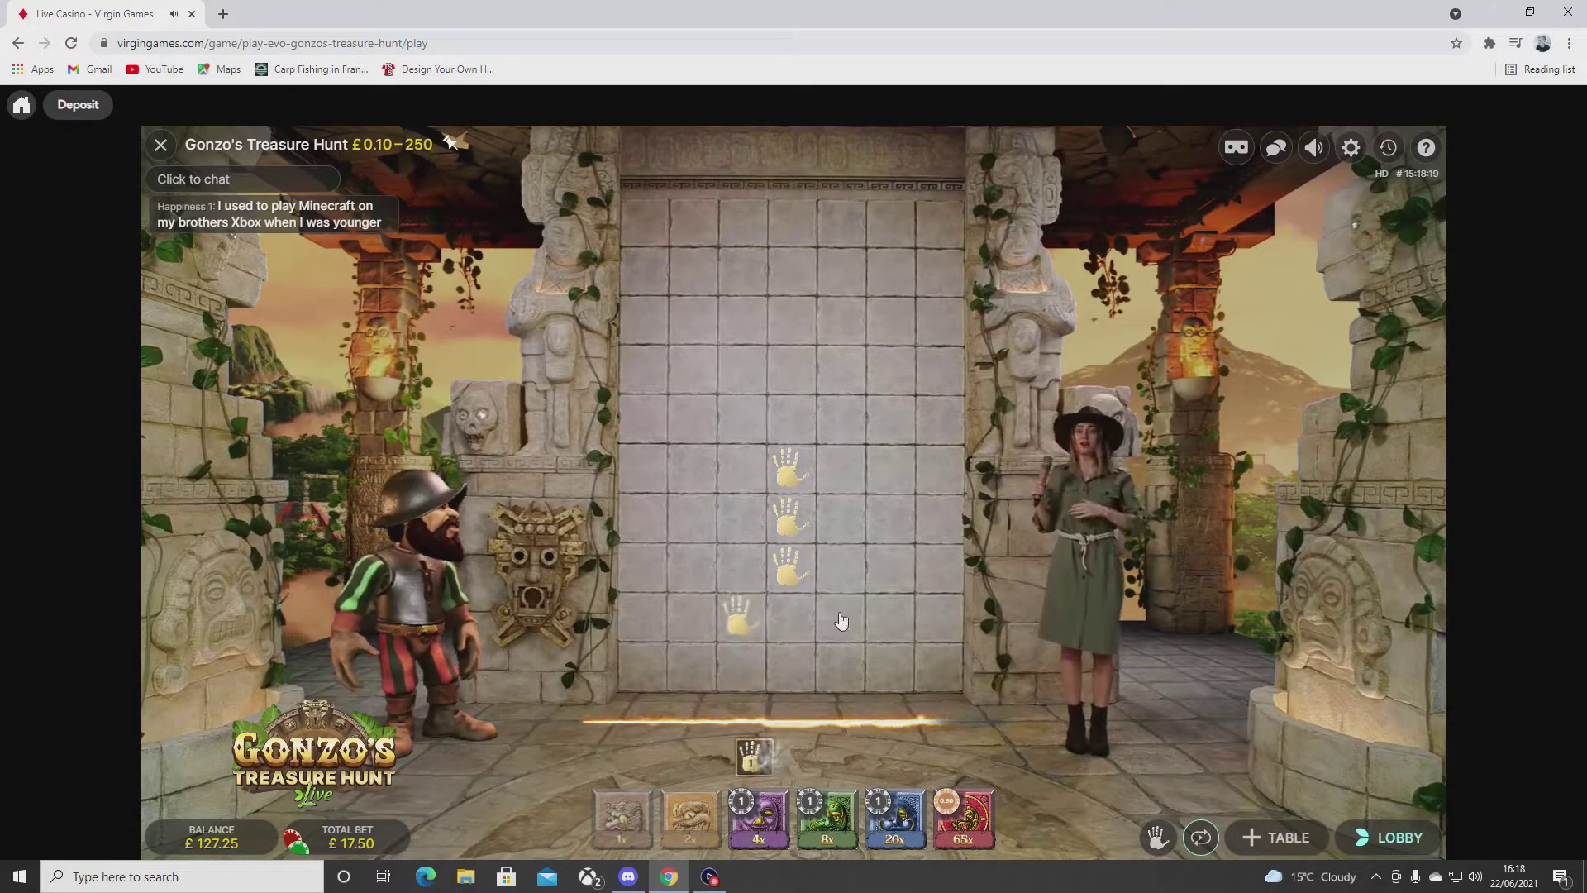
{"action": "left_click", "coordinate": [841, 615]}
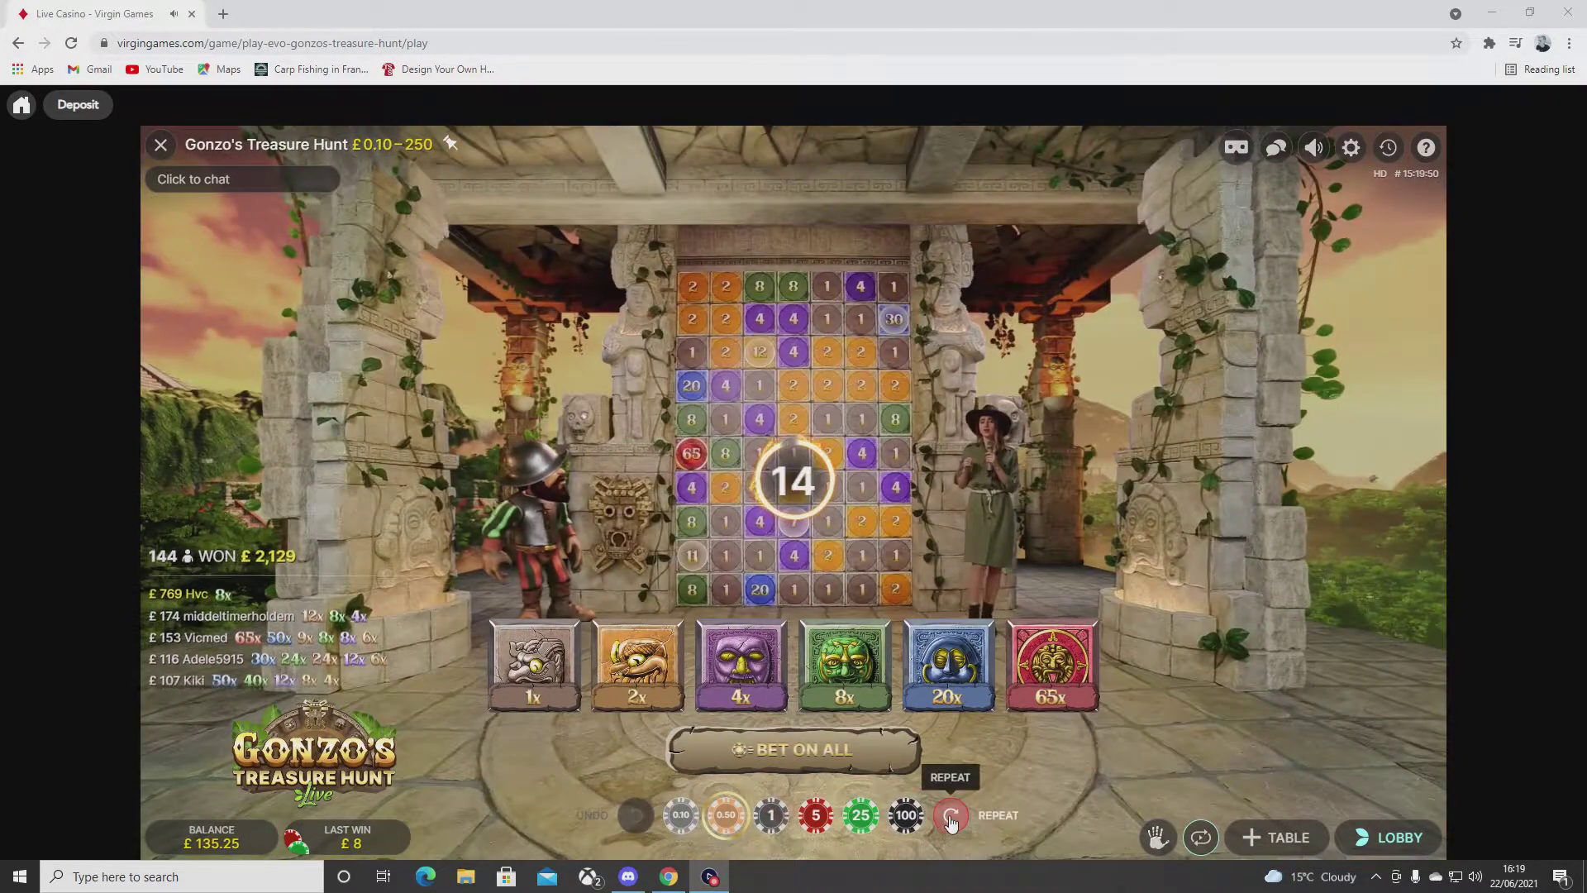
- Repeat last round's bets and raise the 65x stone stake to £1 for £20 total
{"action": "left_click", "coordinate": [950, 814]}
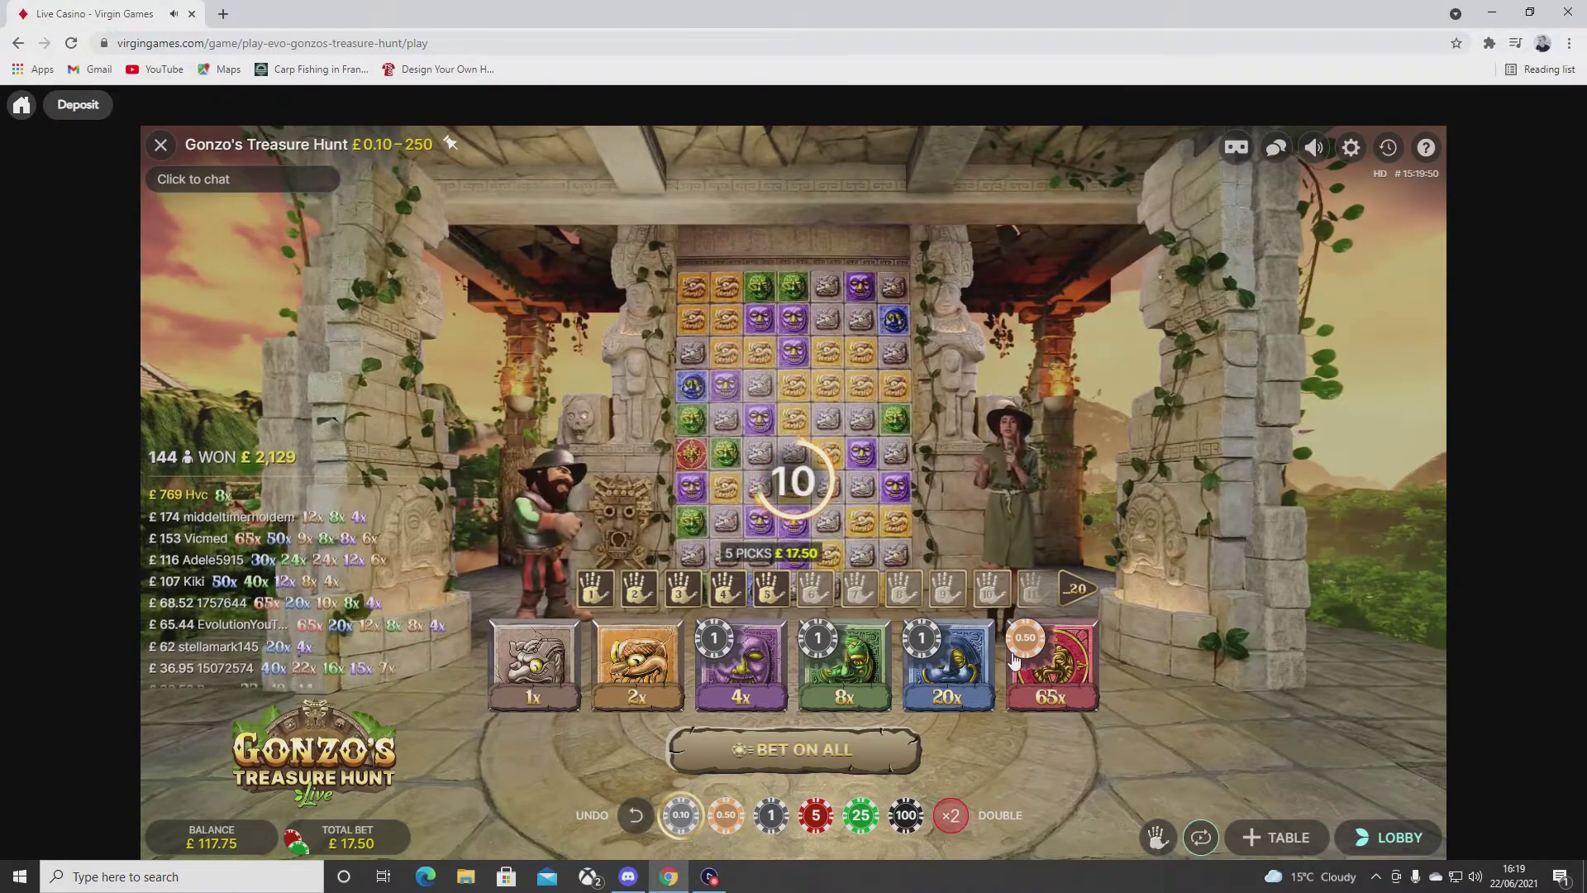
{"action": "left_click", "coordinate": [1038, 659]}
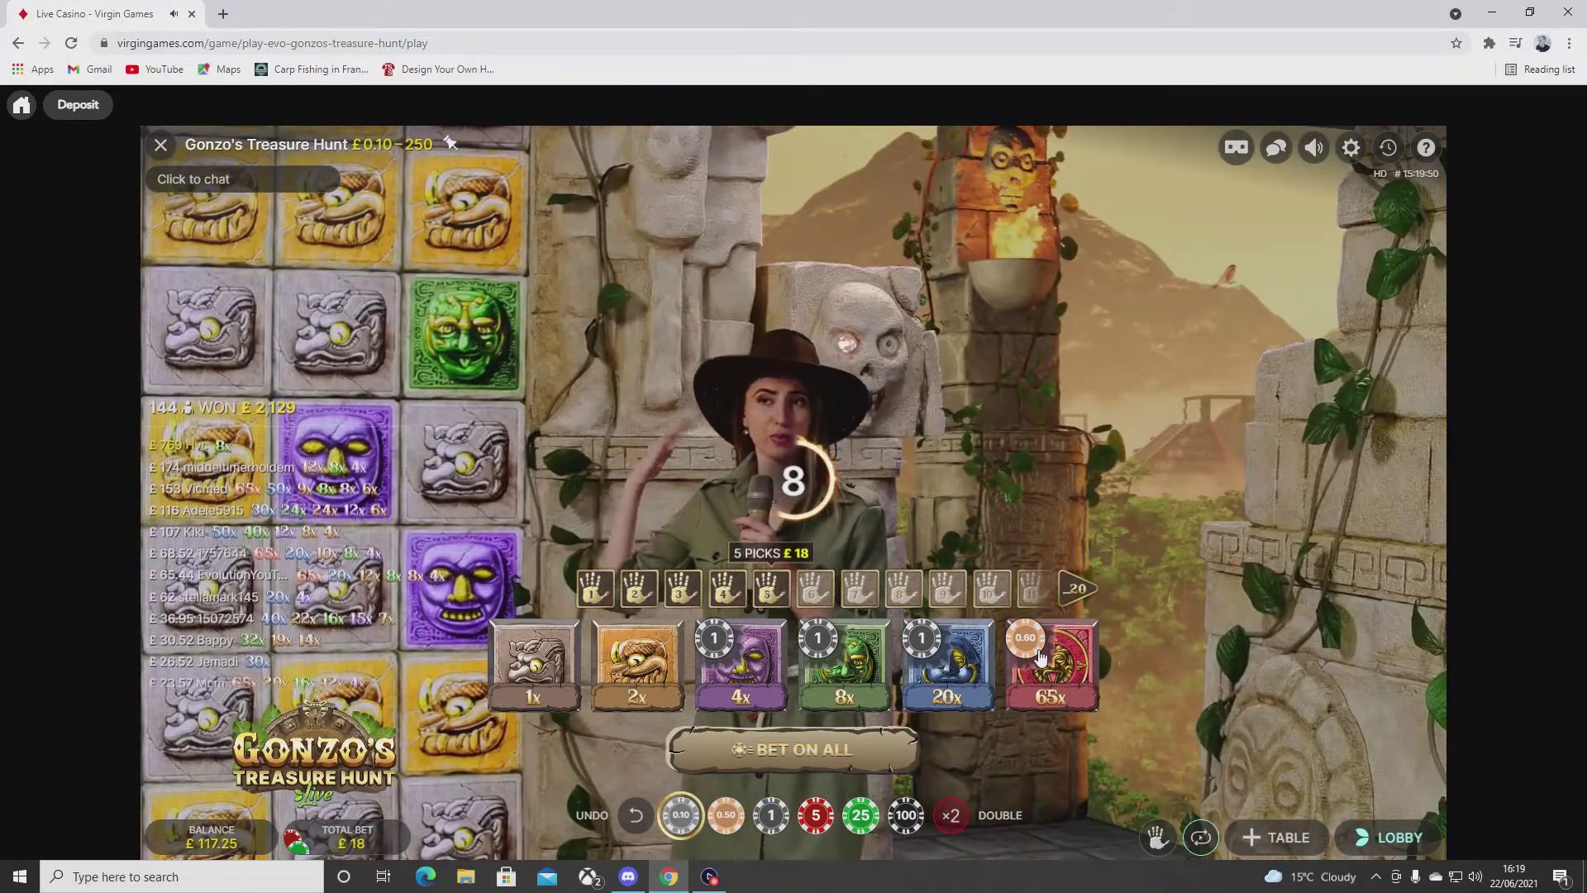
{"action": "left_click", "coordinate": [1038, 661]}
{"action": "left_click", "coordinate": [1039, 659]}
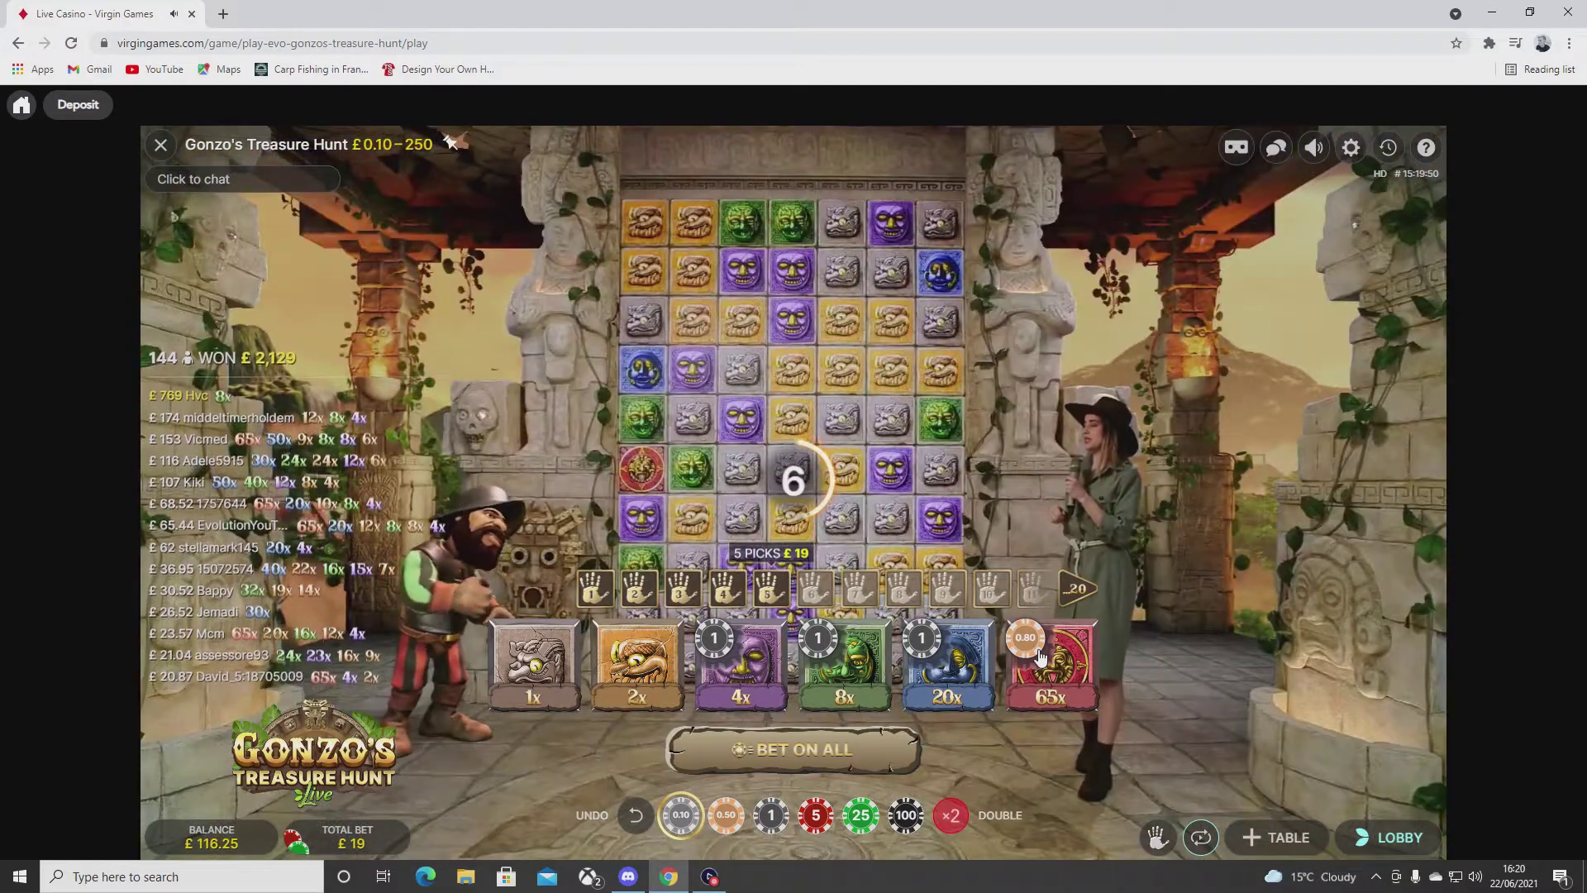
{"action": "left_click", "coordinate": [1039, 659]}
{"action": "left_click", "coordinate": [1039, 660]}
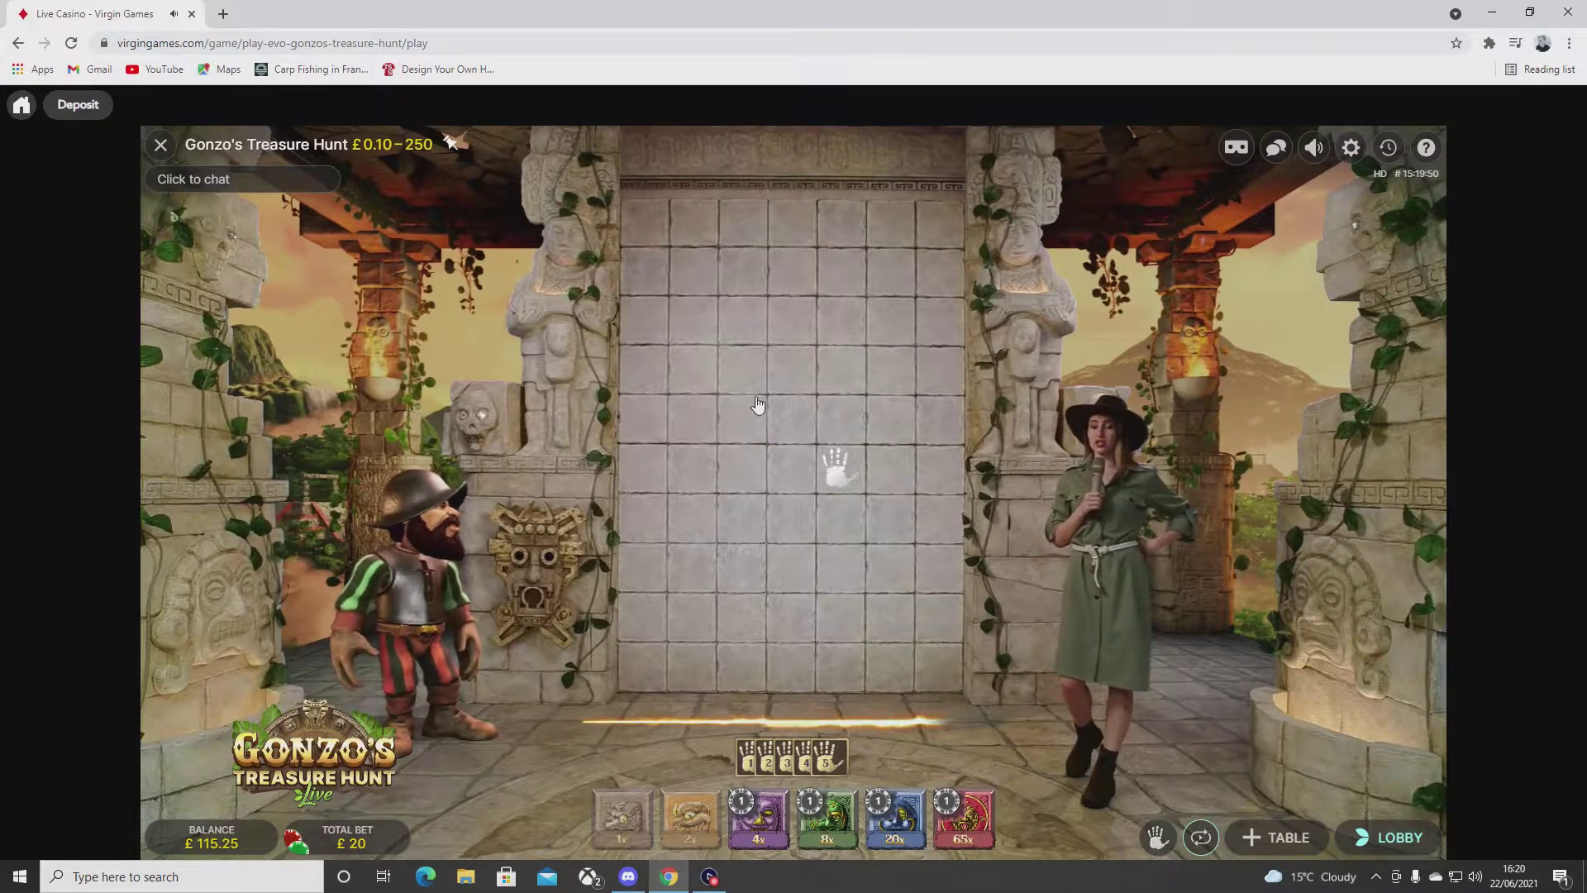
- Pick four stones across the wall and await the reveal paying £5 on 4x
{"action": "left_click", "coordinate": [742, 369]}
{"action": "left_click", "coordinate": [841, 320]}
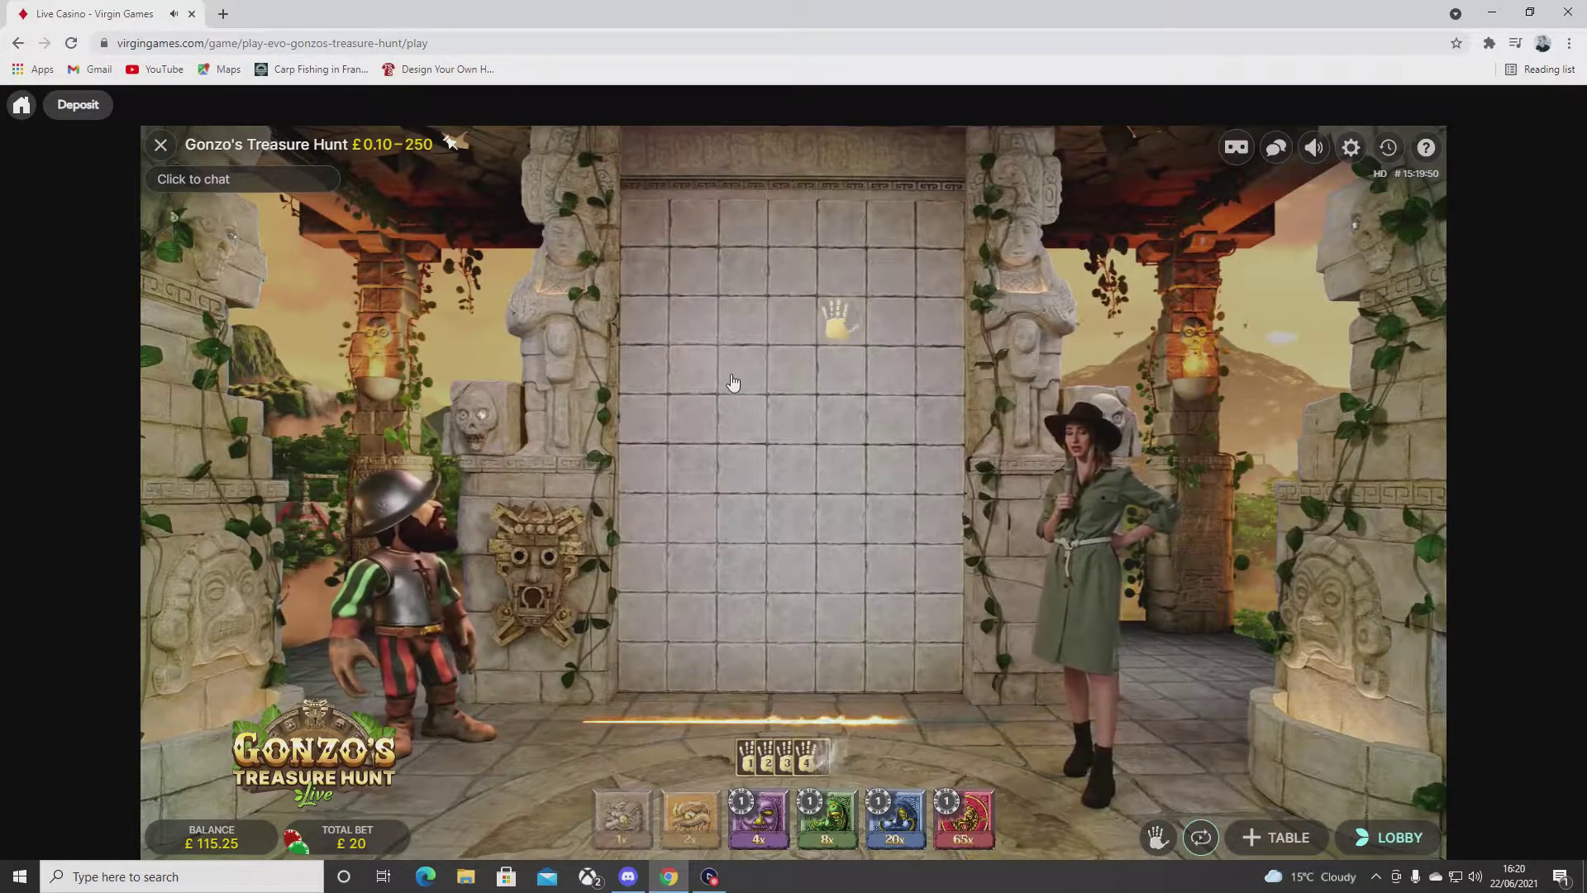
{"action": "left_click", "coordinate": [878, 504]}
{"action": "left_click", "coordinate": [688, 569]}
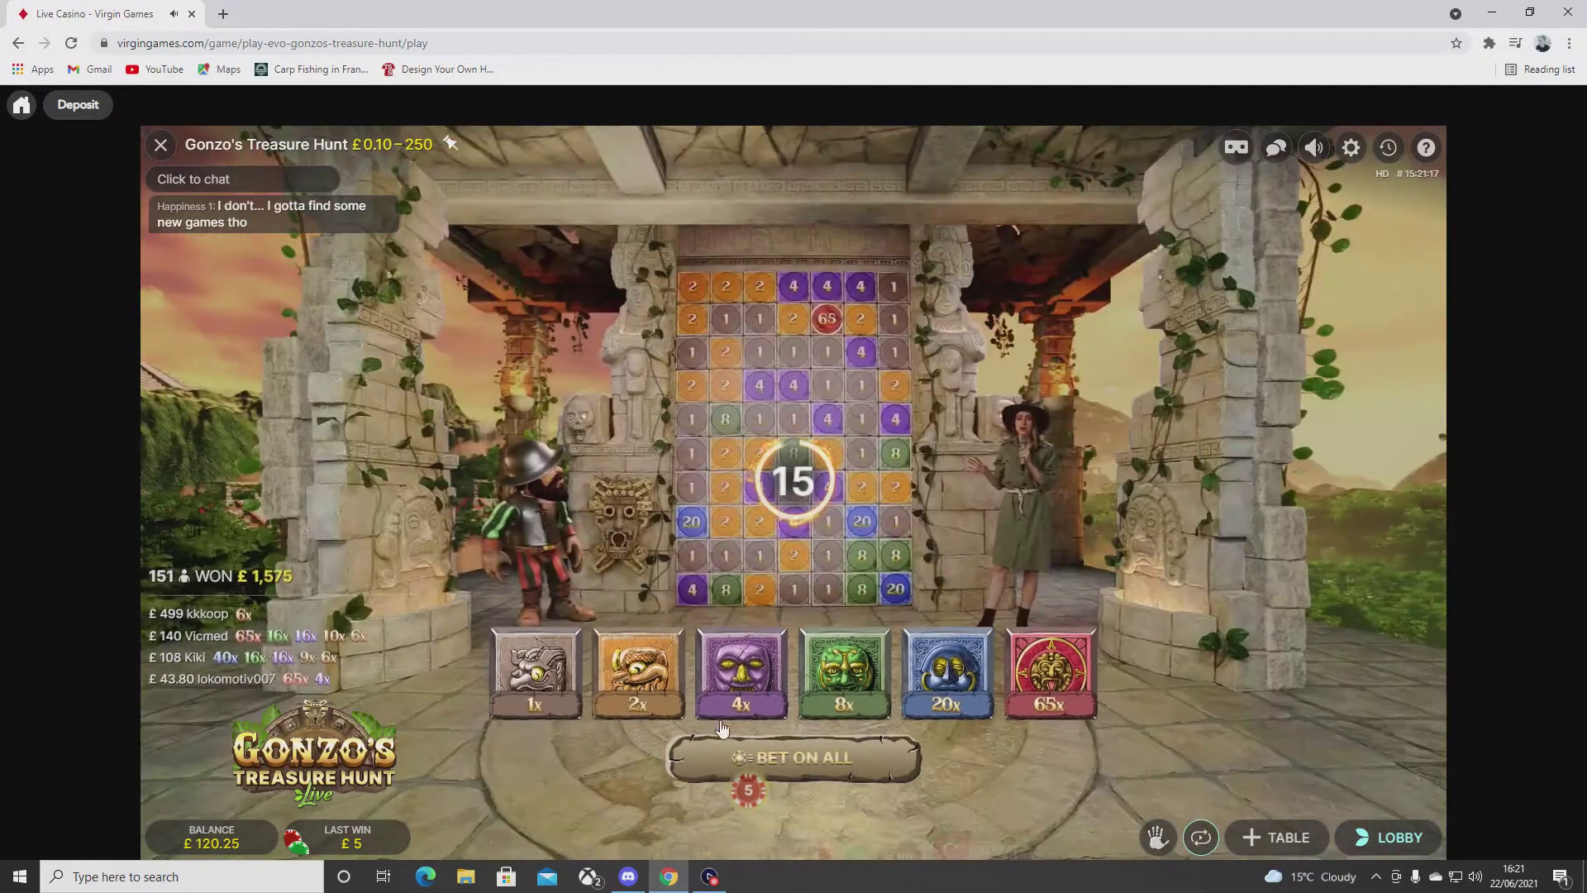
- Repeat the previous £20 bet during the betting countdown
{"action": "left_click", "coordinate": [950, 815]}
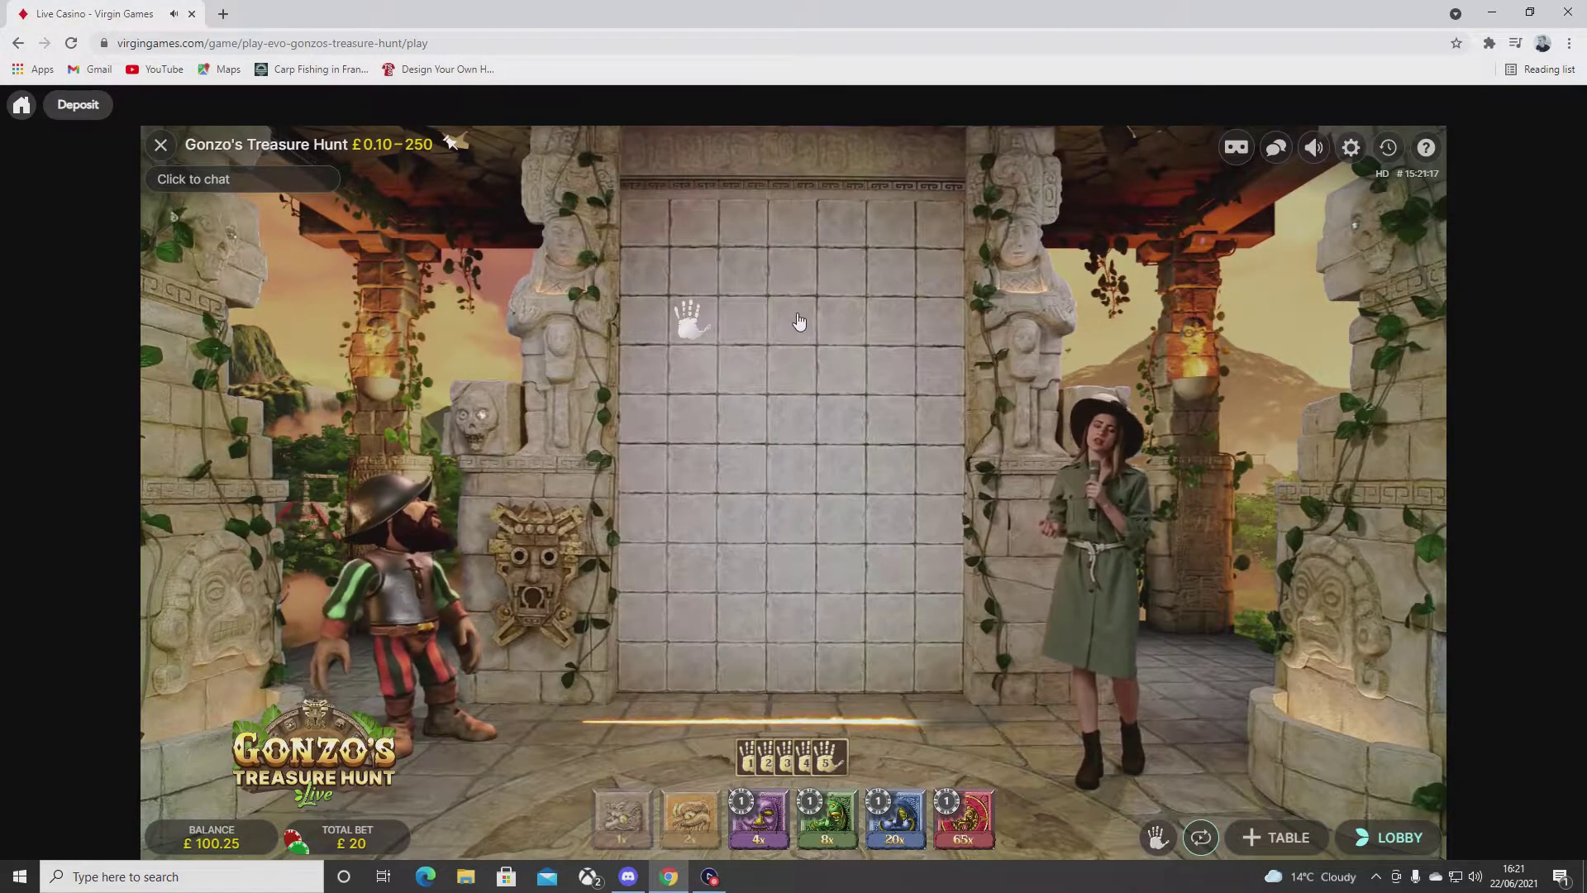
- Pick two upper-centre stones and await the 4x and 20x reveal paying £26
{"action": "left_click", "coordinate": [793, 359]}
{"action": "left_click", "coordinate": [793, 413]}
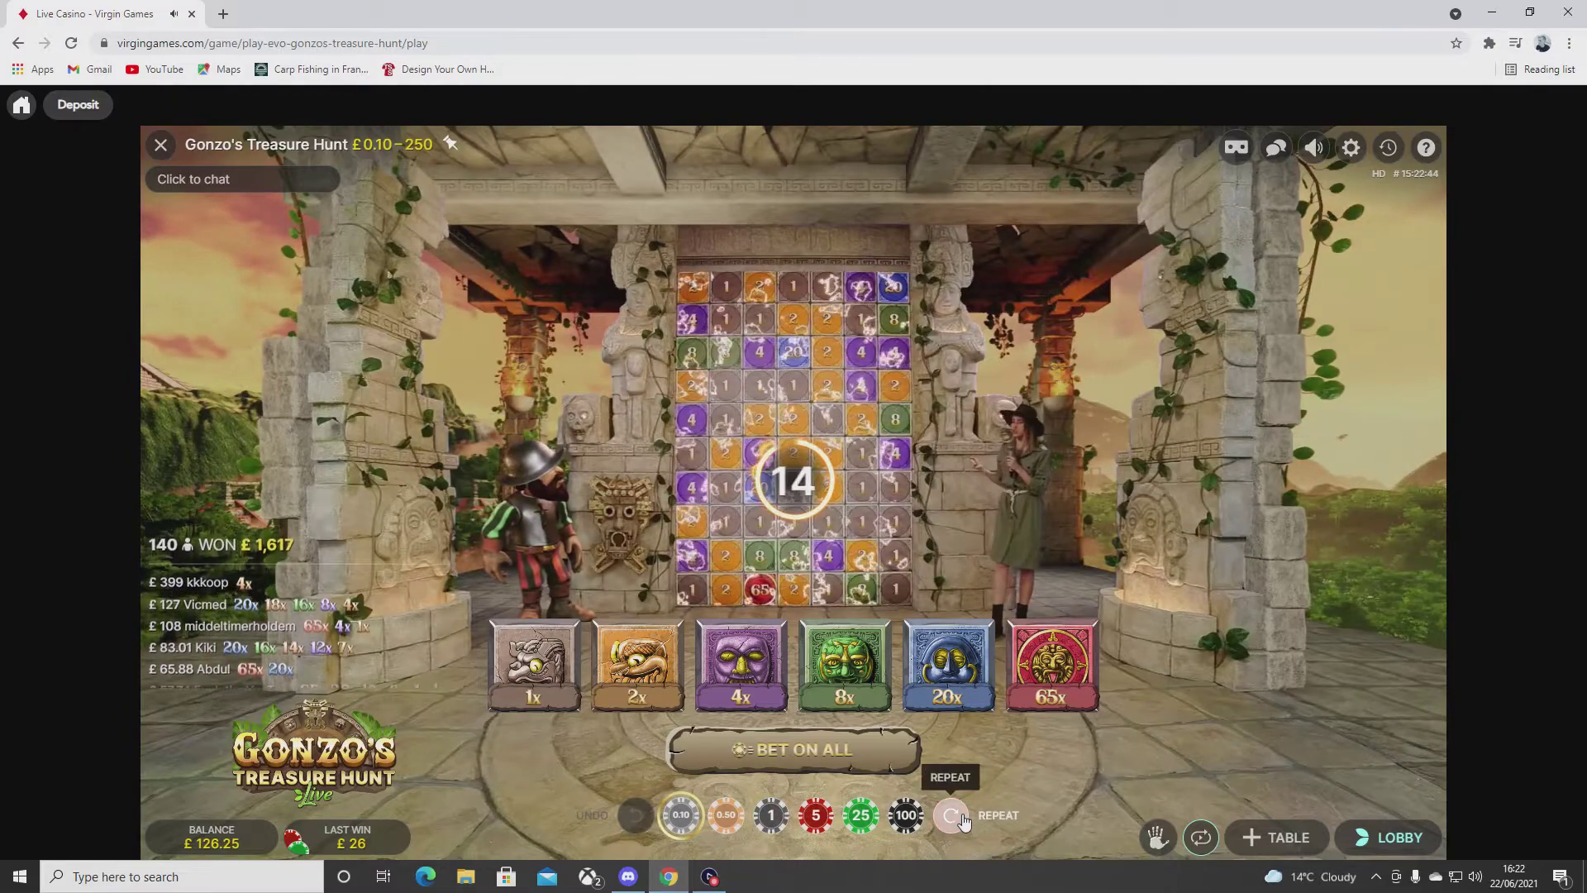
- Re-place last round's £20 bet with REPEAT
{"action": "left_click", "coordinate": [952, 821]}
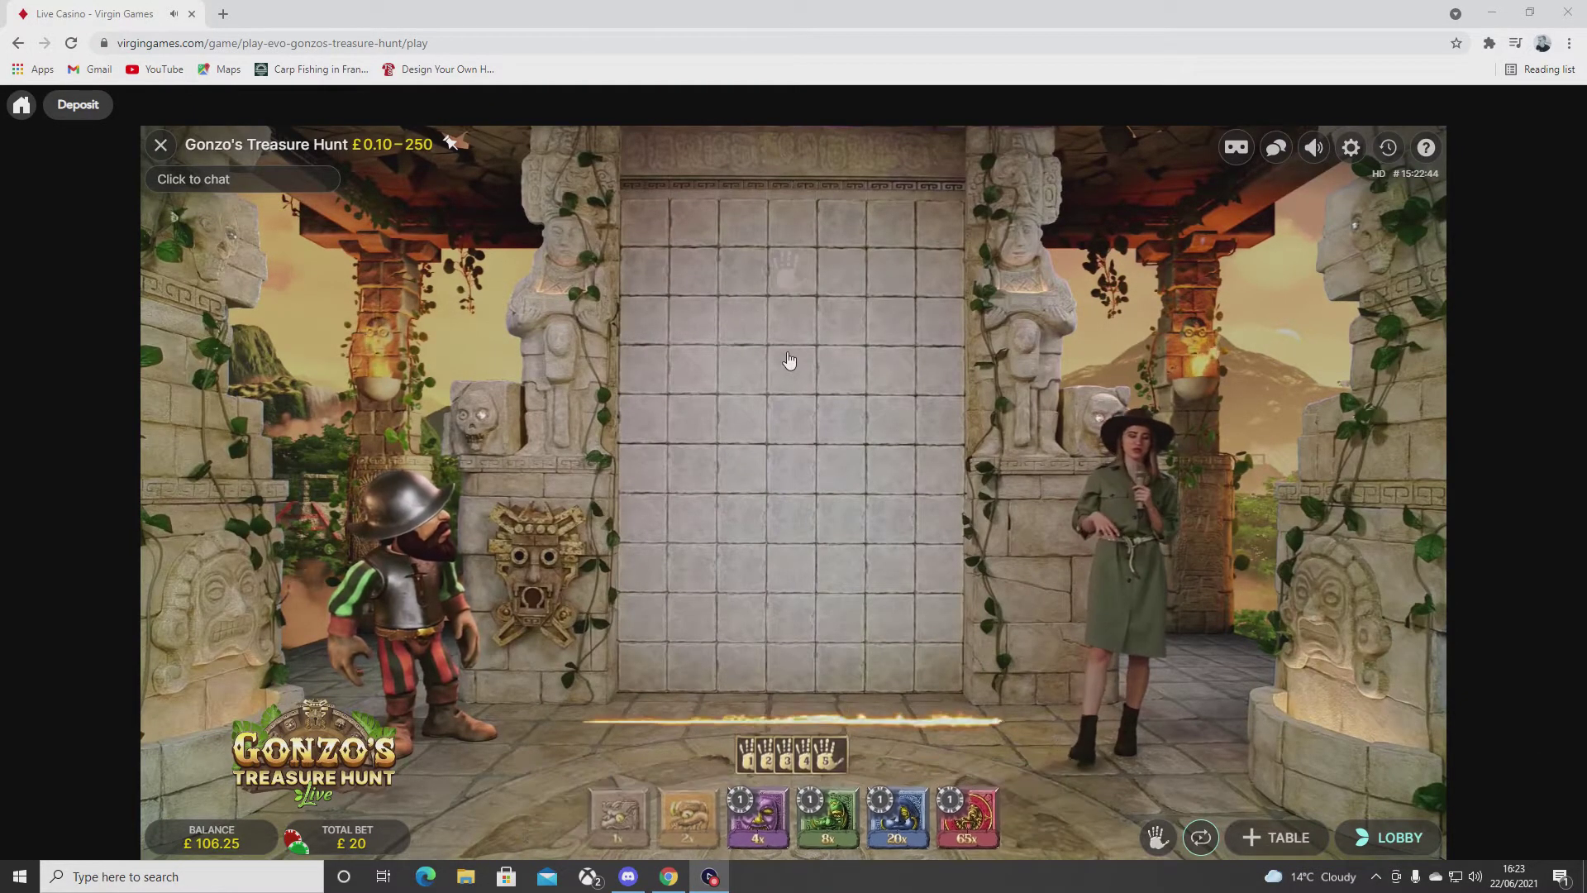
- Pick consecutive stones down the wall's centre column and await the 8x reveal
{"action": "left_click", "coordinate": [781, 372]}
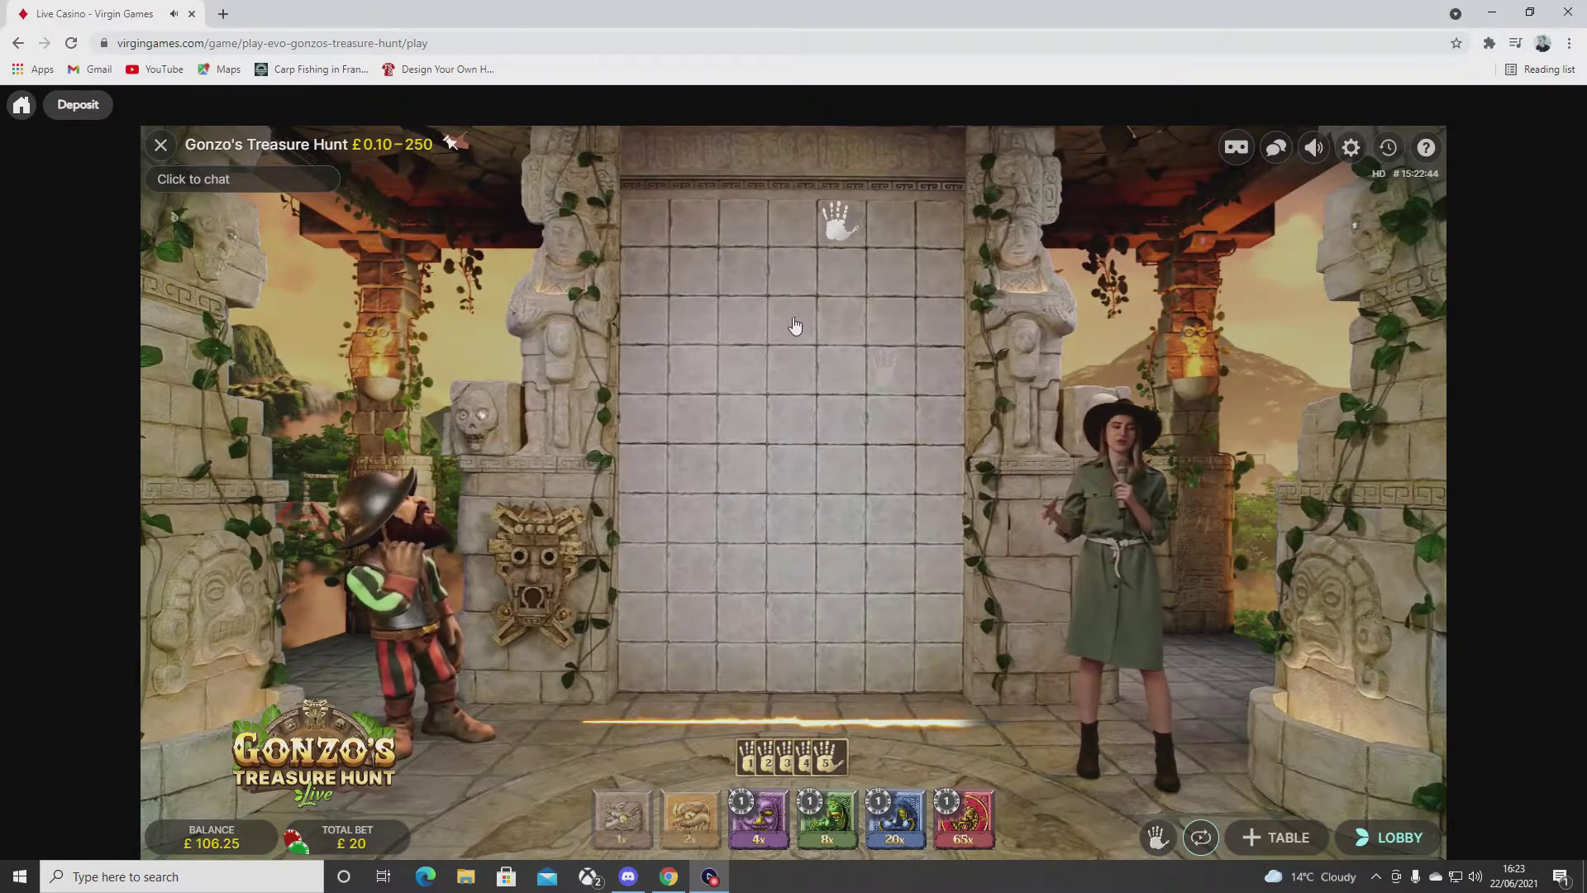
{"action": "left_click", "coordinate": [785, 422]}
{"action": "left_click", "coordinate": [788, 465]}
{"action": "left_click", "coordinate": [790, 519]}
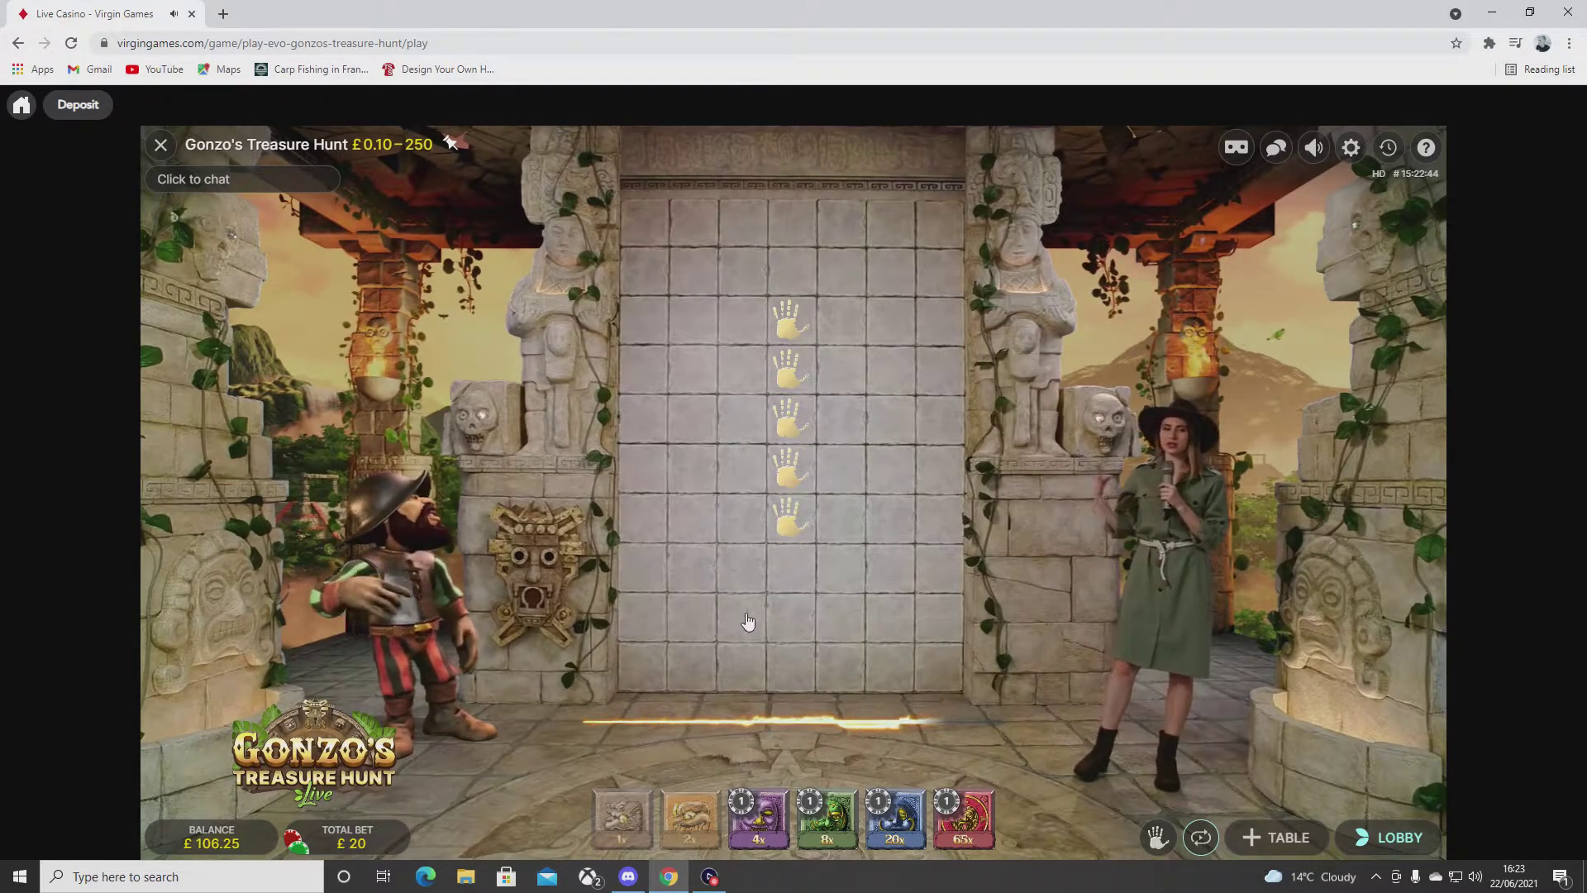